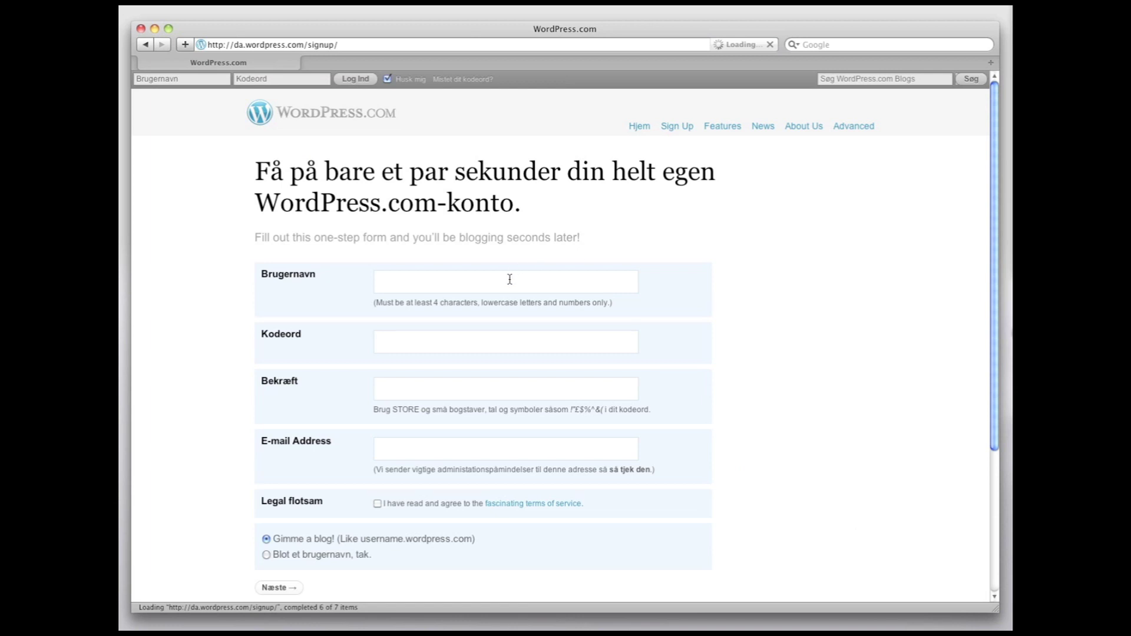
Step: Enter the username labfremtid and the account password twice in the sign-up form
type("labfremtid")
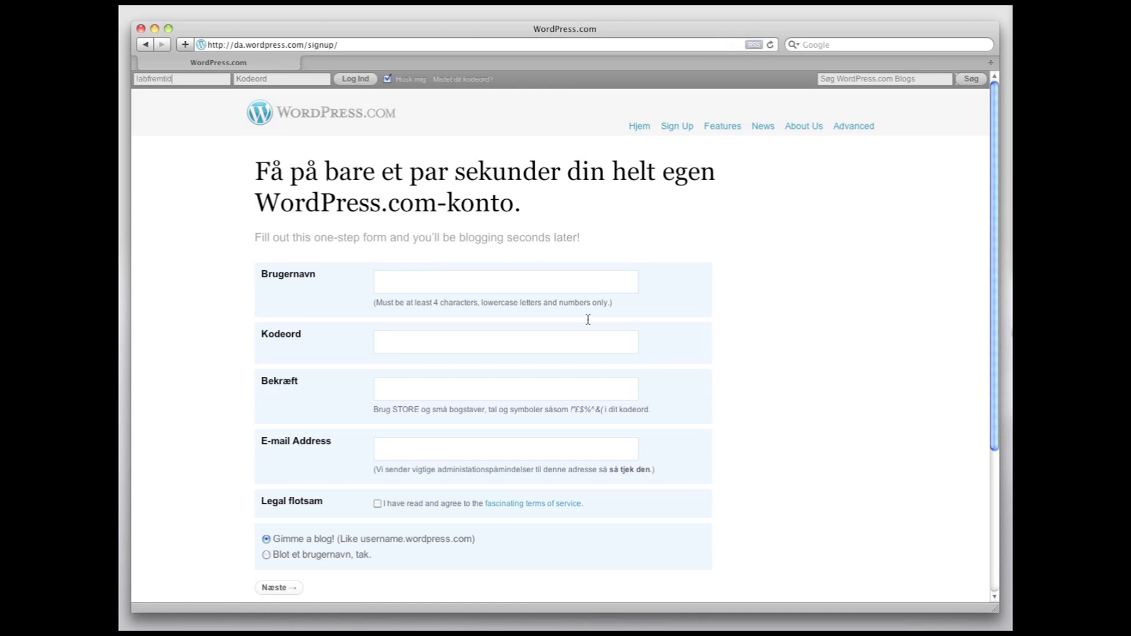
left_click(518, 285)
type("la")
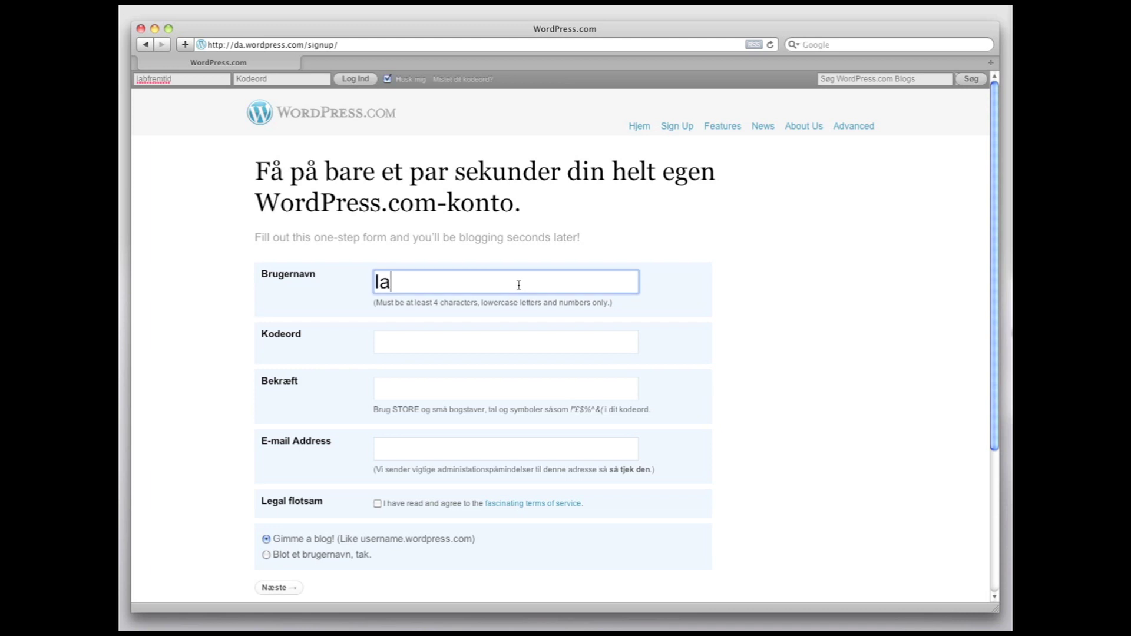
type("bfremtid")
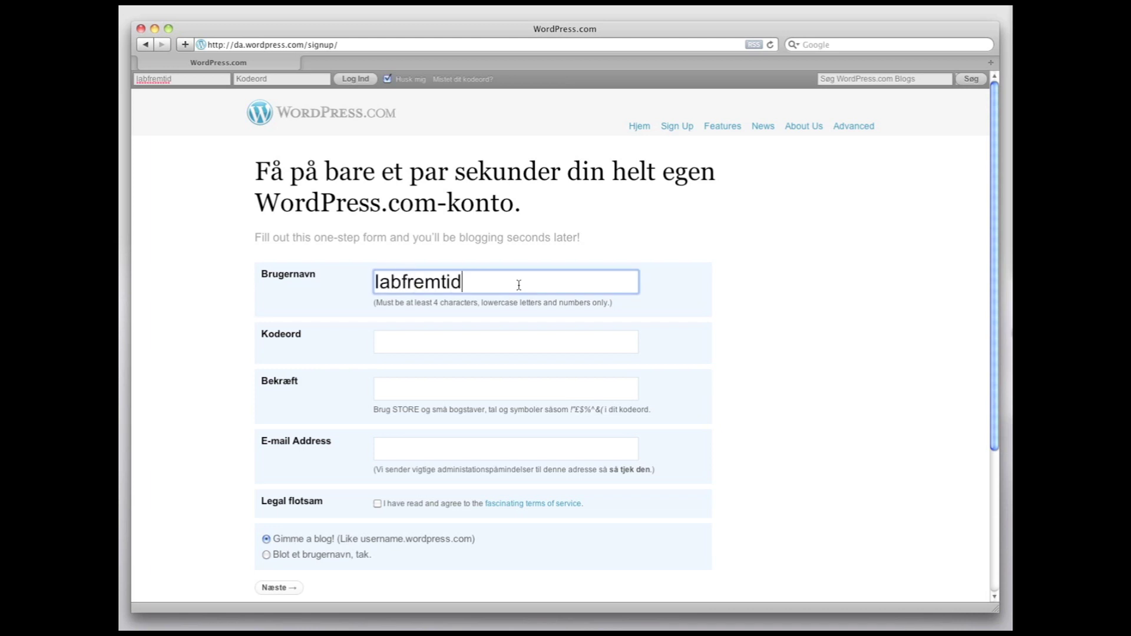
key("Tab")
type("••••••••••")
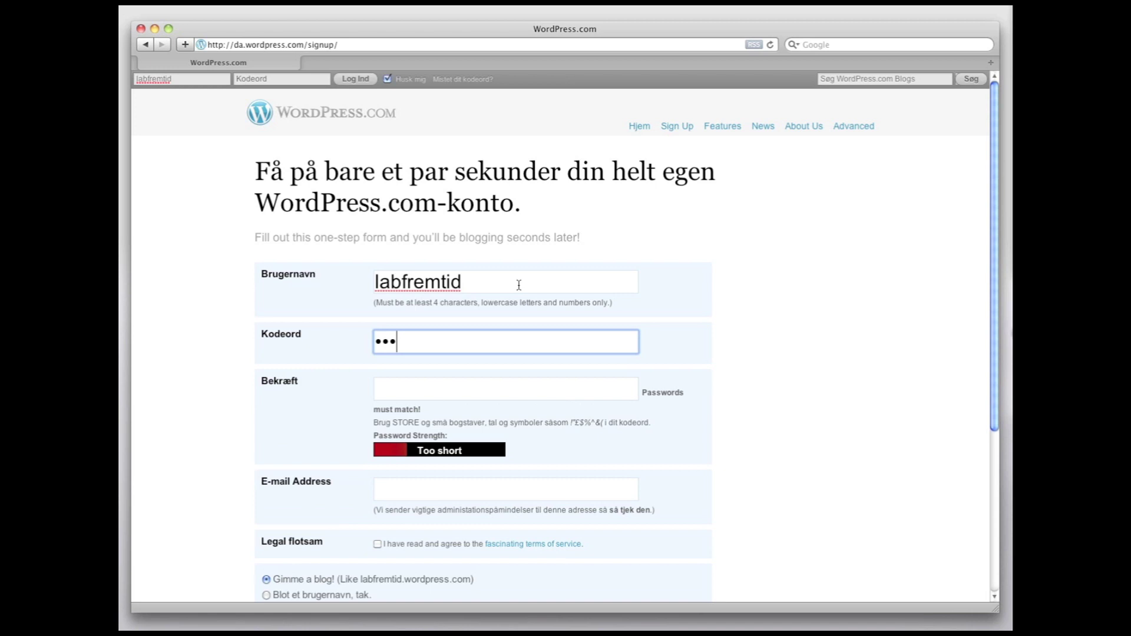
type("•")
key("Tab")
type("•••••••")
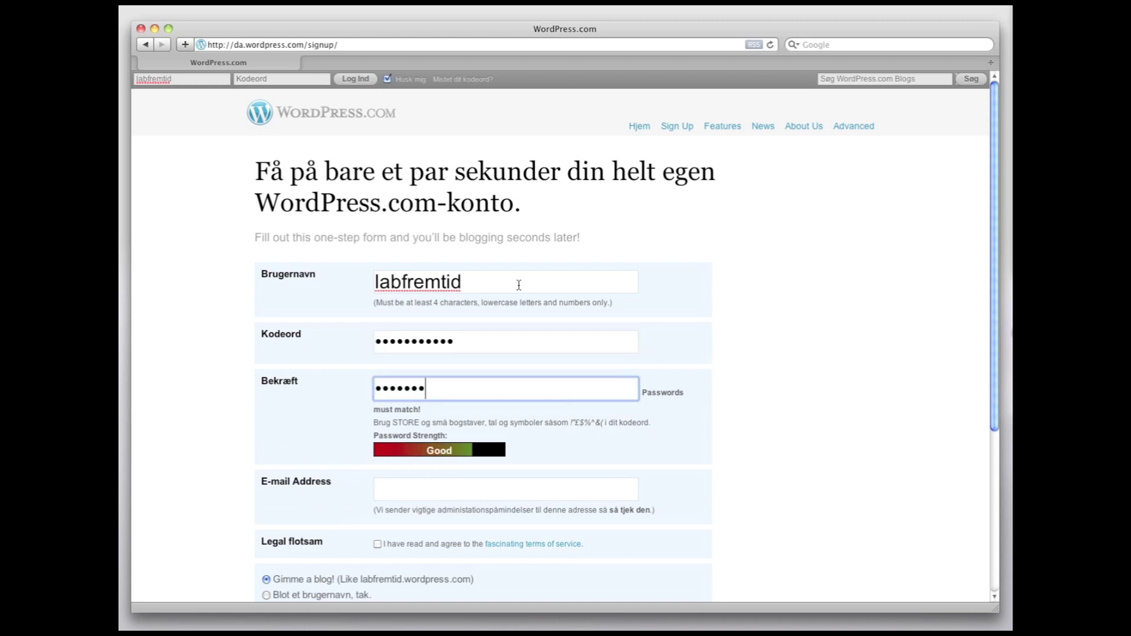
type("••••")
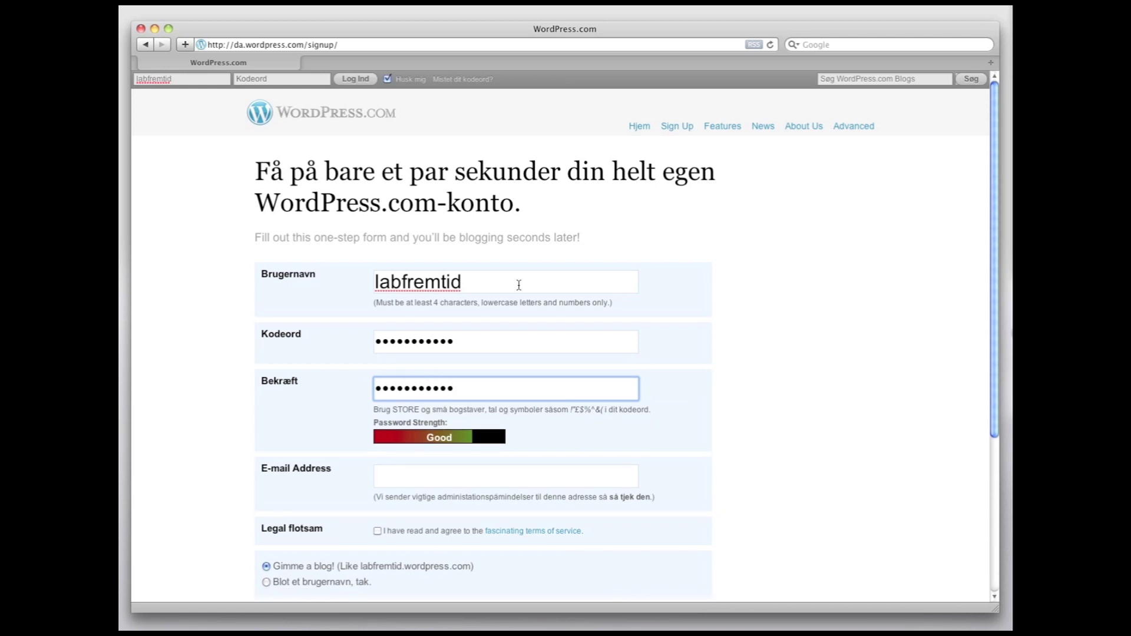
Step: Fill in the e-mail address and accept the terms of service
key("Tab")
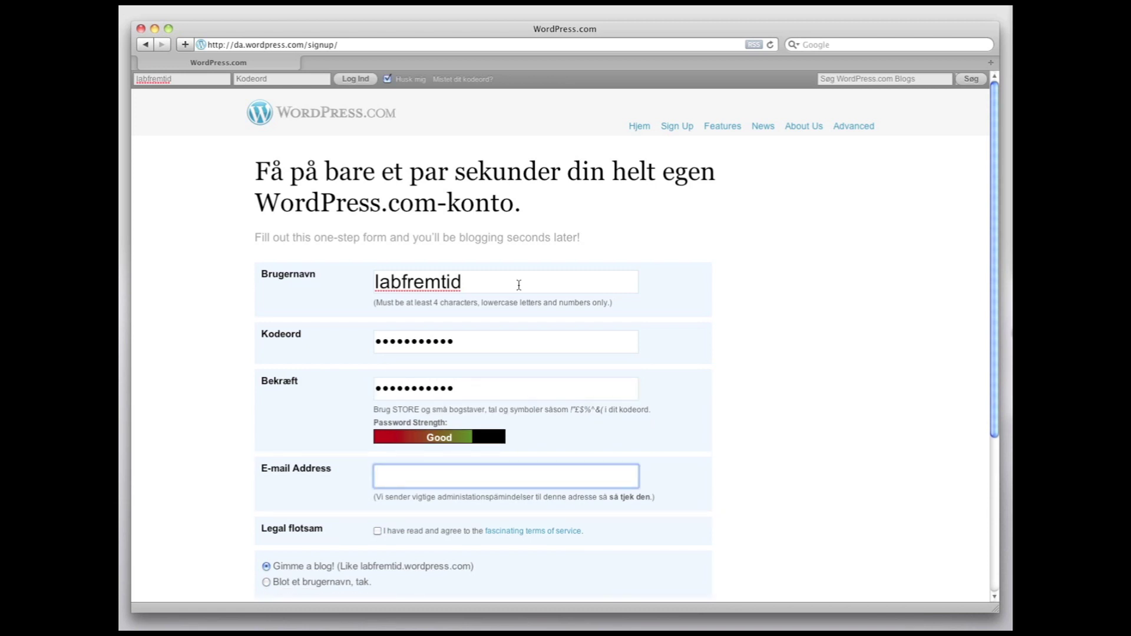
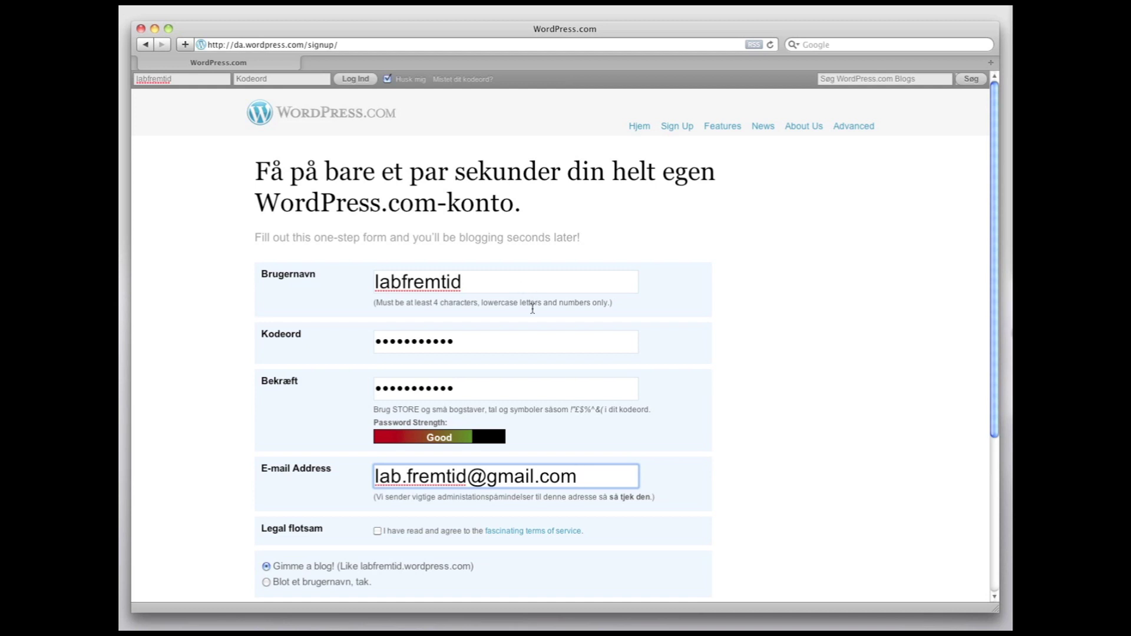
left_click(377, 532)
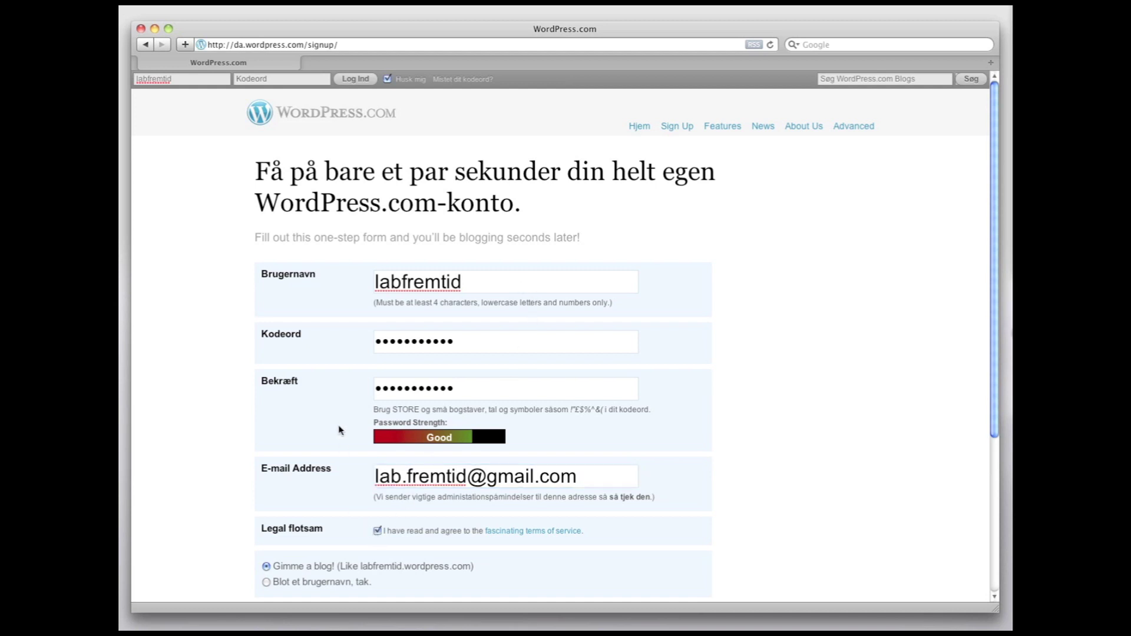
scroll(340, 424, "down", 2)
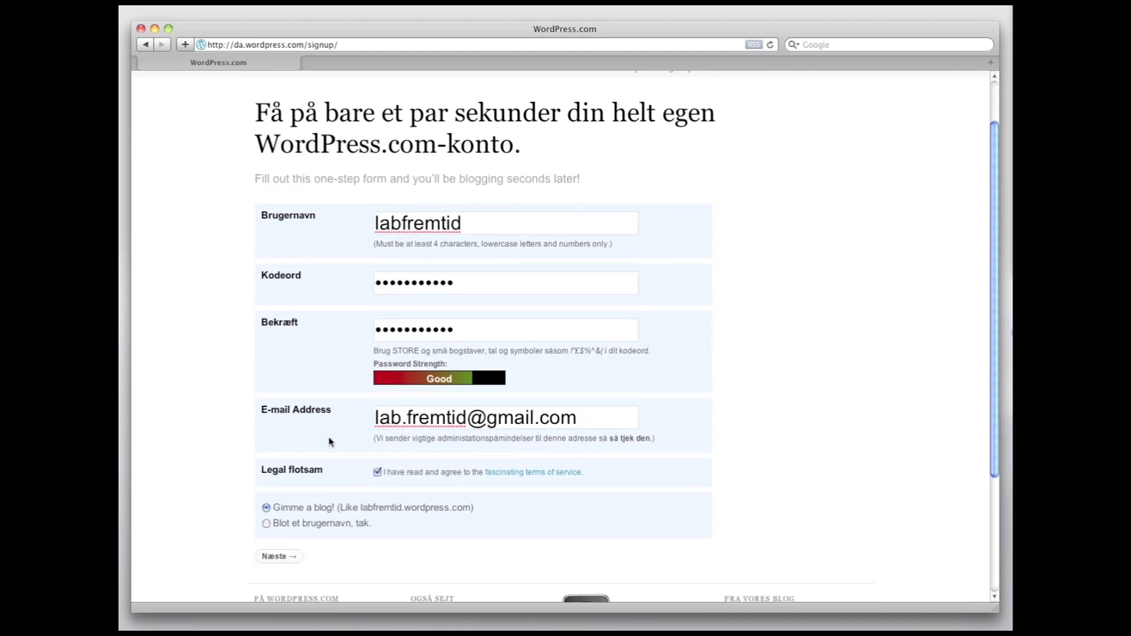
Step: Create the account with the Danish blog labfremtid.wordpress.com titled Labfremtid's Blog, and copy the registration e-mail
left_click(273, 557)
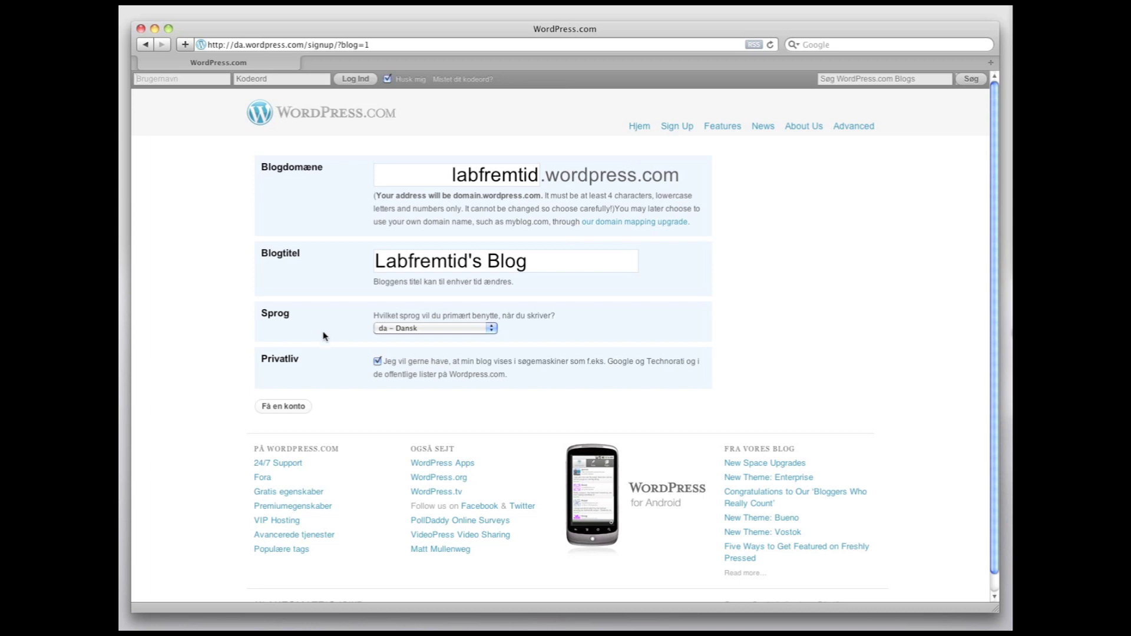
left_click(294, 408)
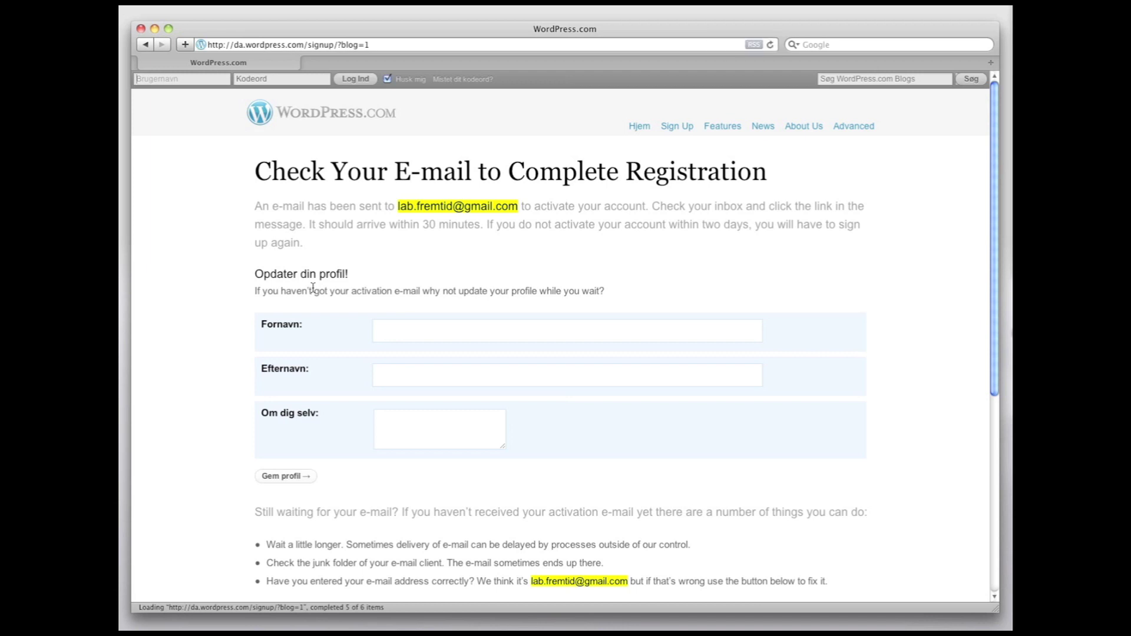
left_click_drag(397, 208, 522, 207)
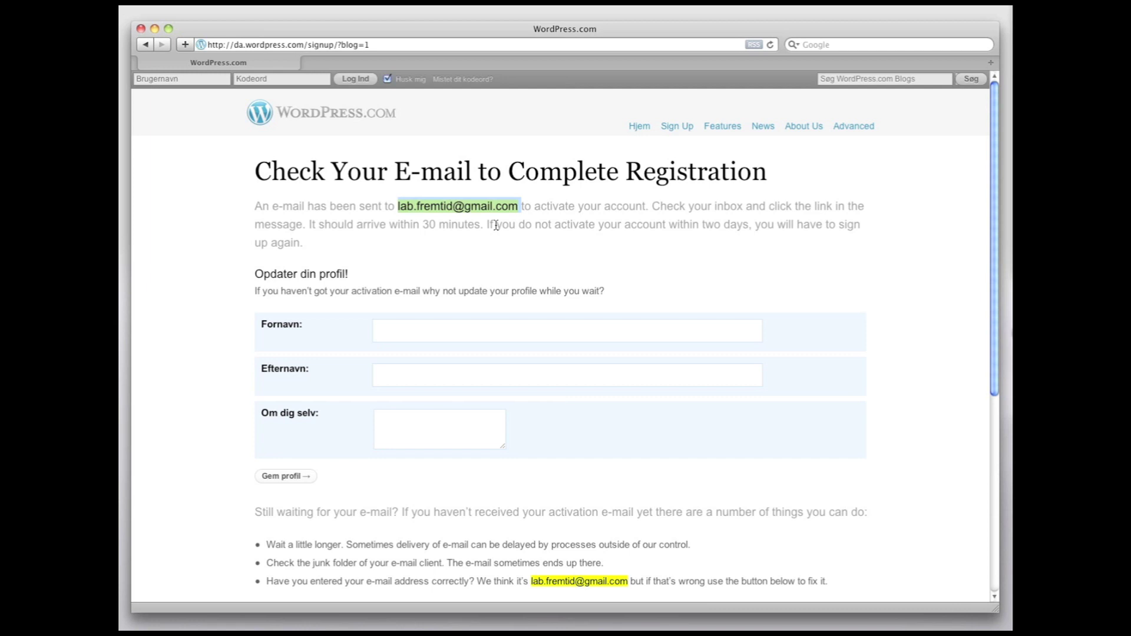
key("super+t")
Step: Load gmail.com in the new tab and sign in to the mailbox
type("gmail.com")
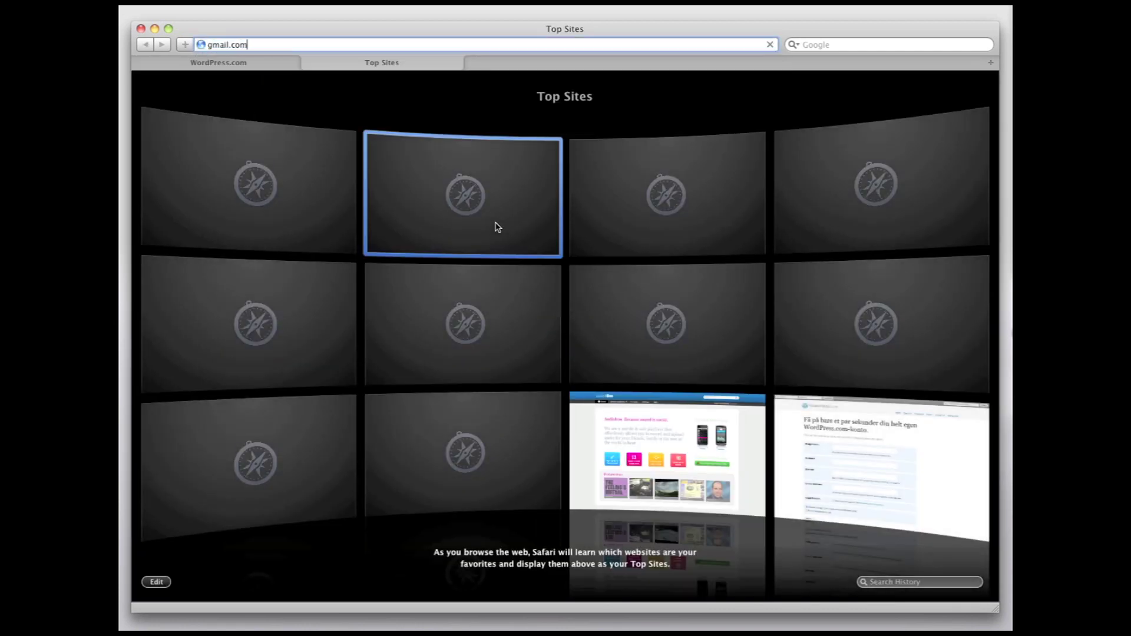
key("Return")
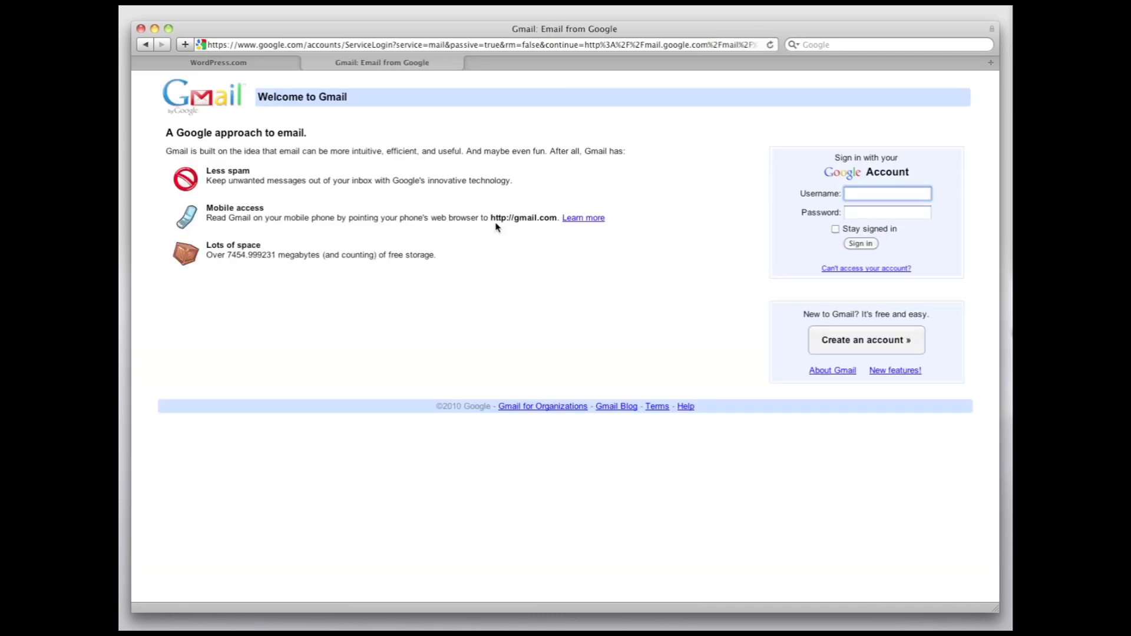
key("Tab")
type("••••••")
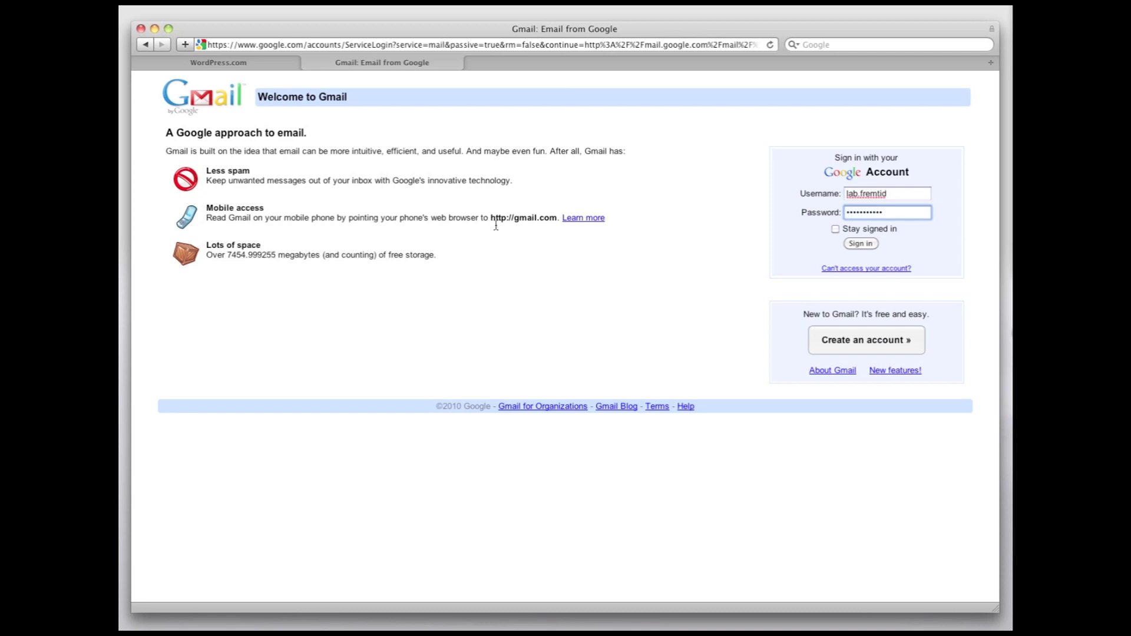
left_click(872, 244)
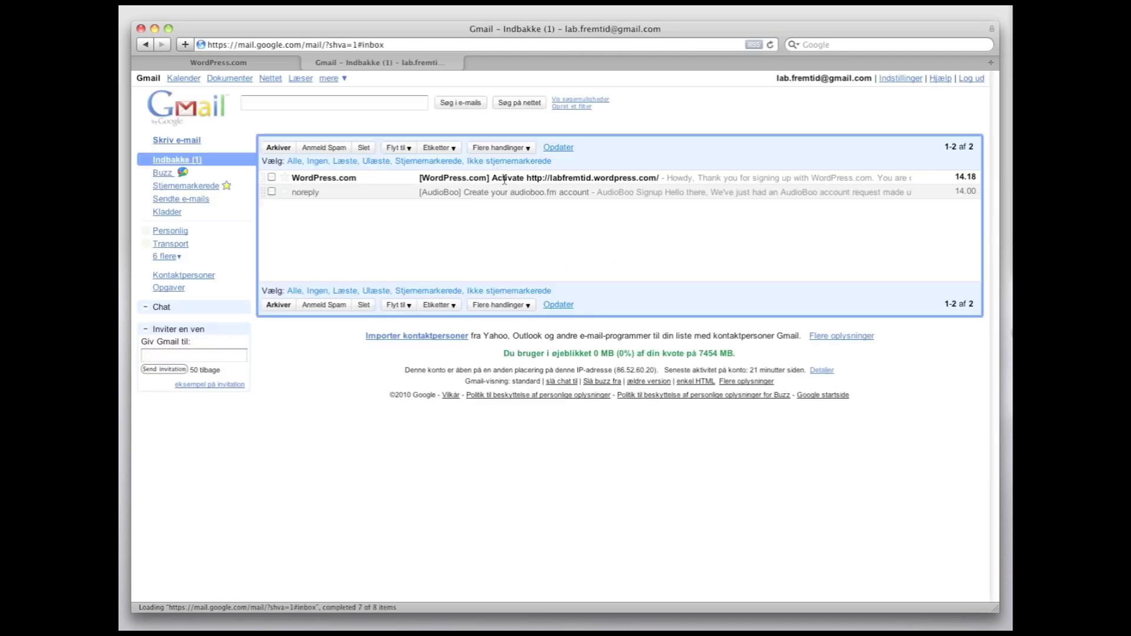
Step: Open the WordPress.com activation e-mail and follow its link in a new tab
left_click(509, 177)
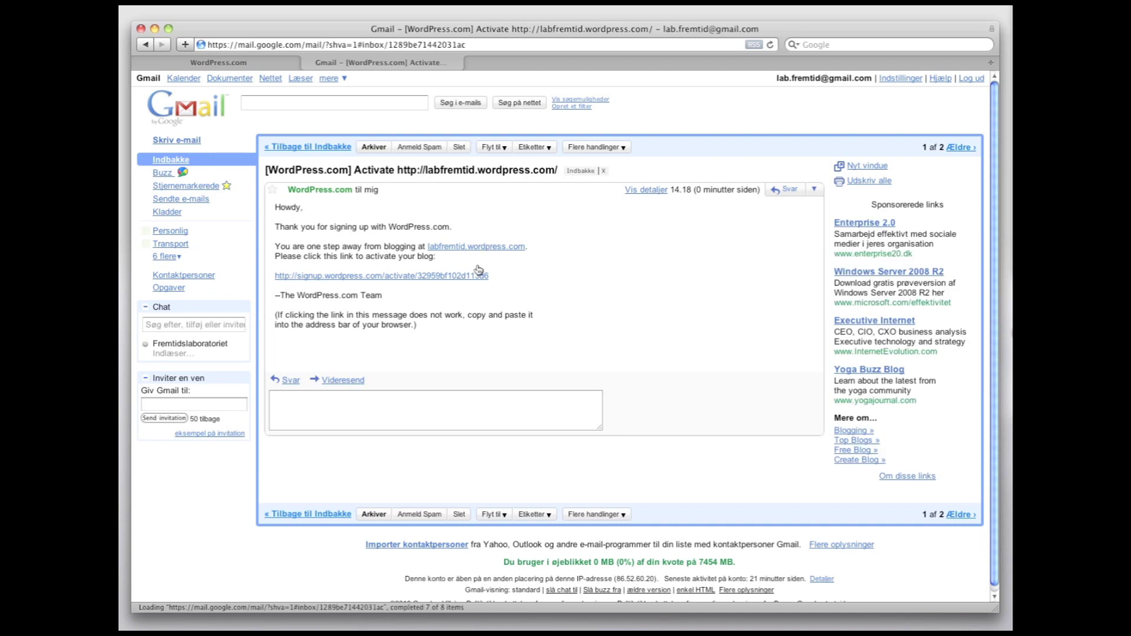
right_click(405, 278)
left_click(436, 291)
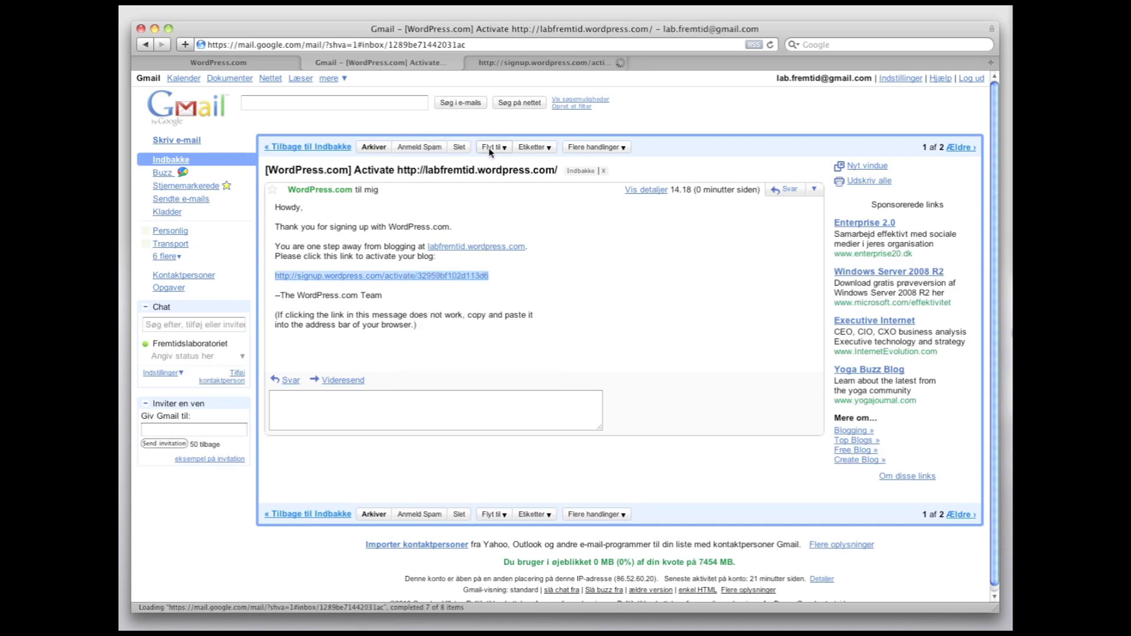
left_click(522, 63)
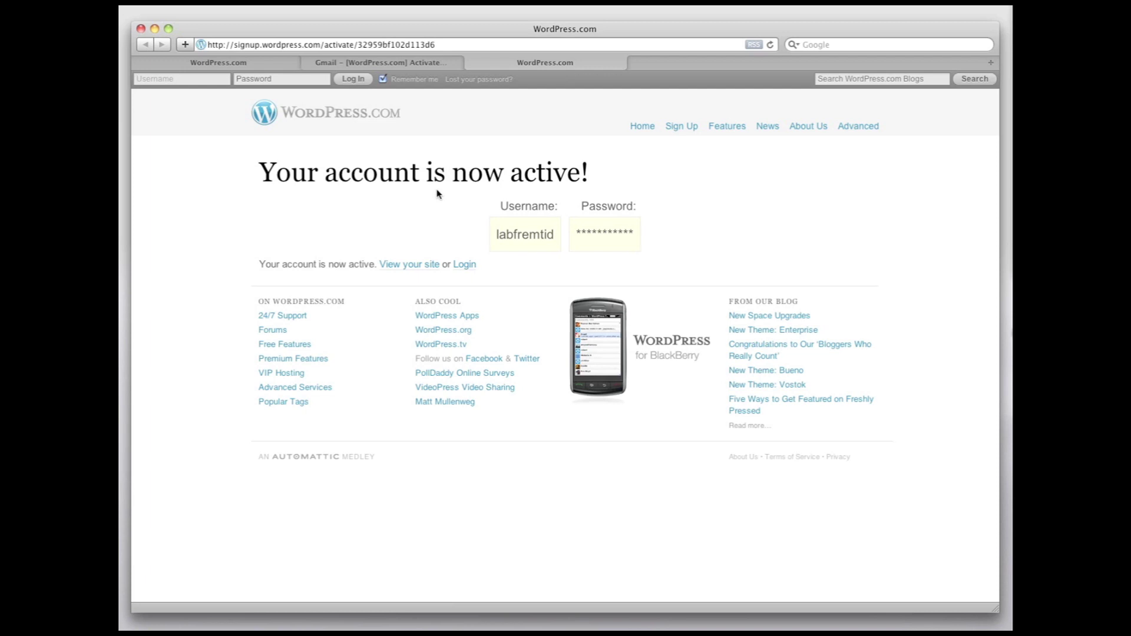
Step: Visit Labfremtid's Blog, look over its Hello world! post, and go to its log-in page
left_click(412, 266)
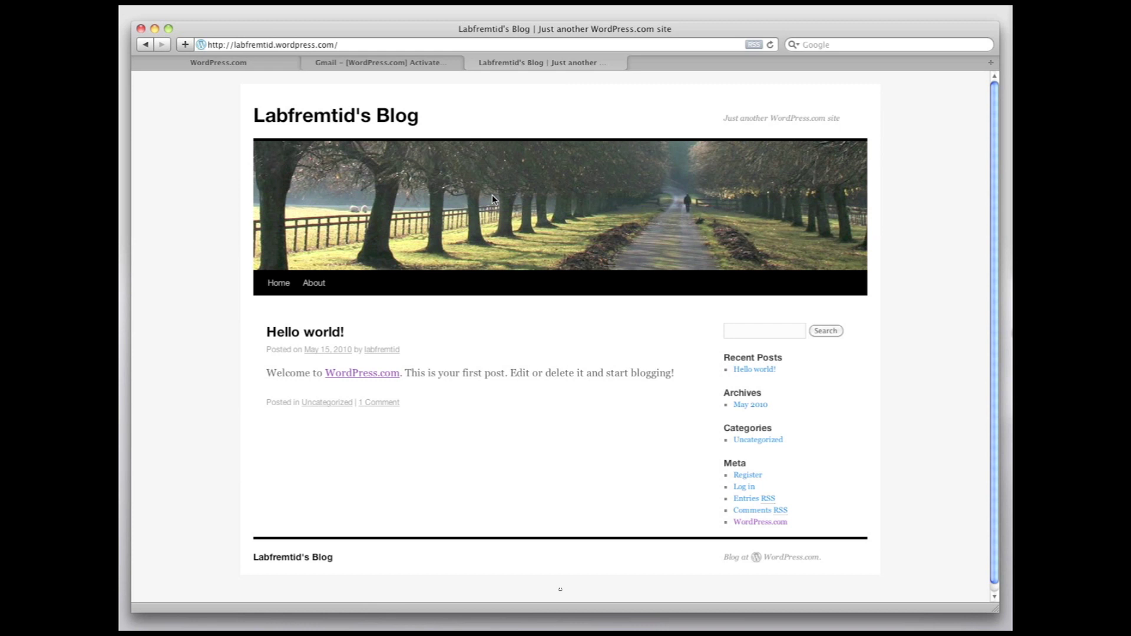
scroll(493, 196, "down", 1)
scroll(493, 198, "up", 1)
left_click(739, 489)
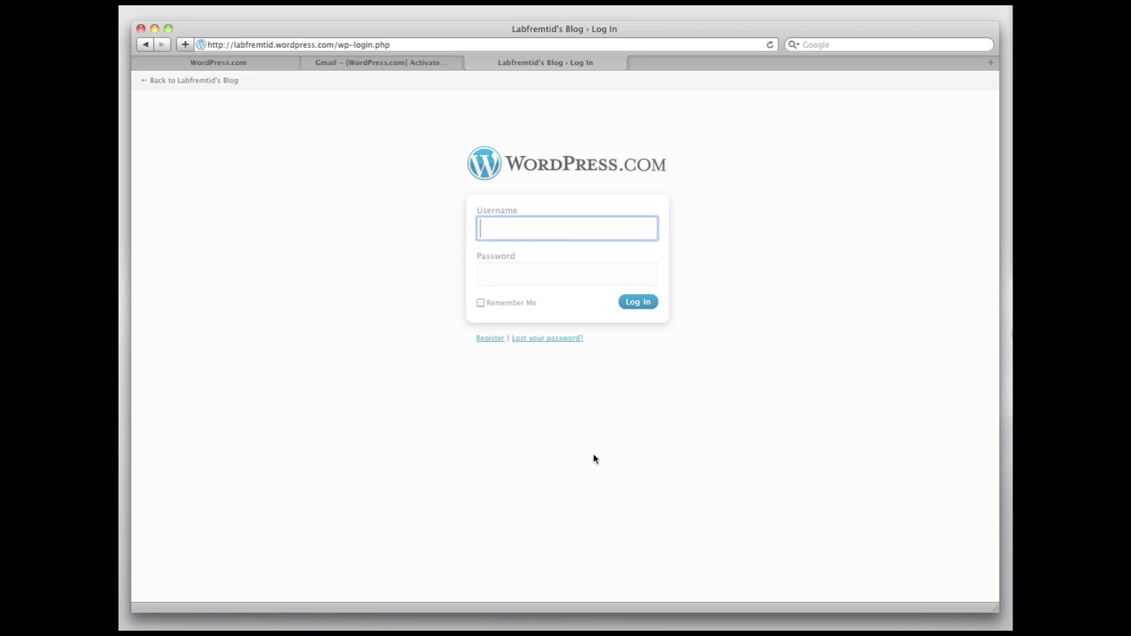
Step: Log in to the blog with the labfremtid username and its password
type("labfremtid")
key("Tab")
type("•••••••••••")
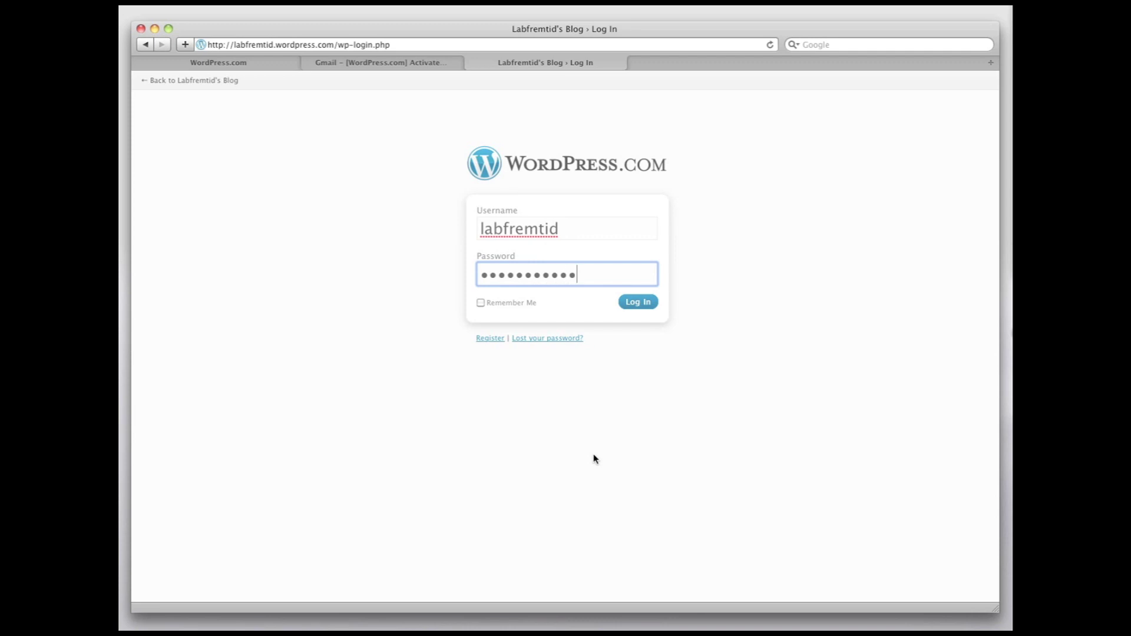
left_click(628, 303)
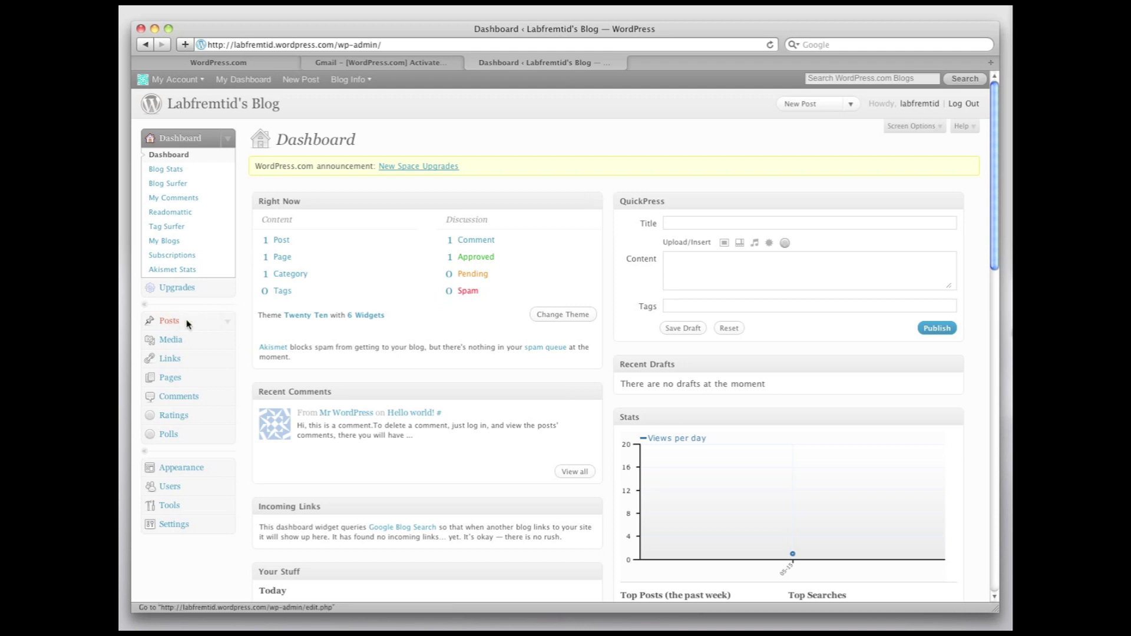
Step: Open the Hello world! post for editing from the All Posts list
left_click(227, 325)
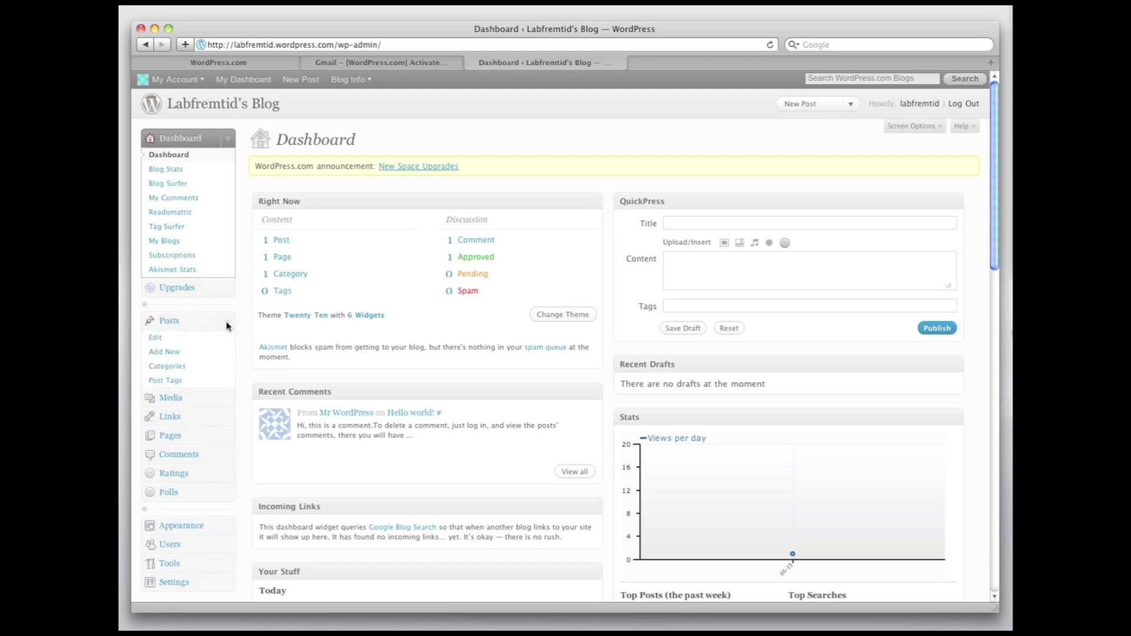
left_click(157, 338)
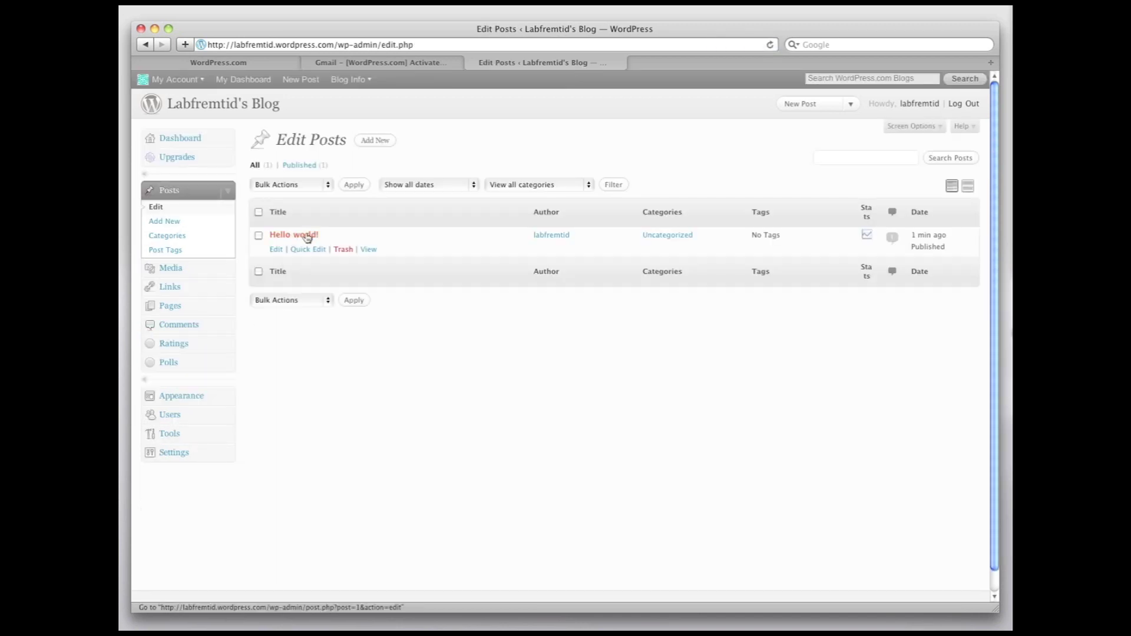
left_click(276, 252)
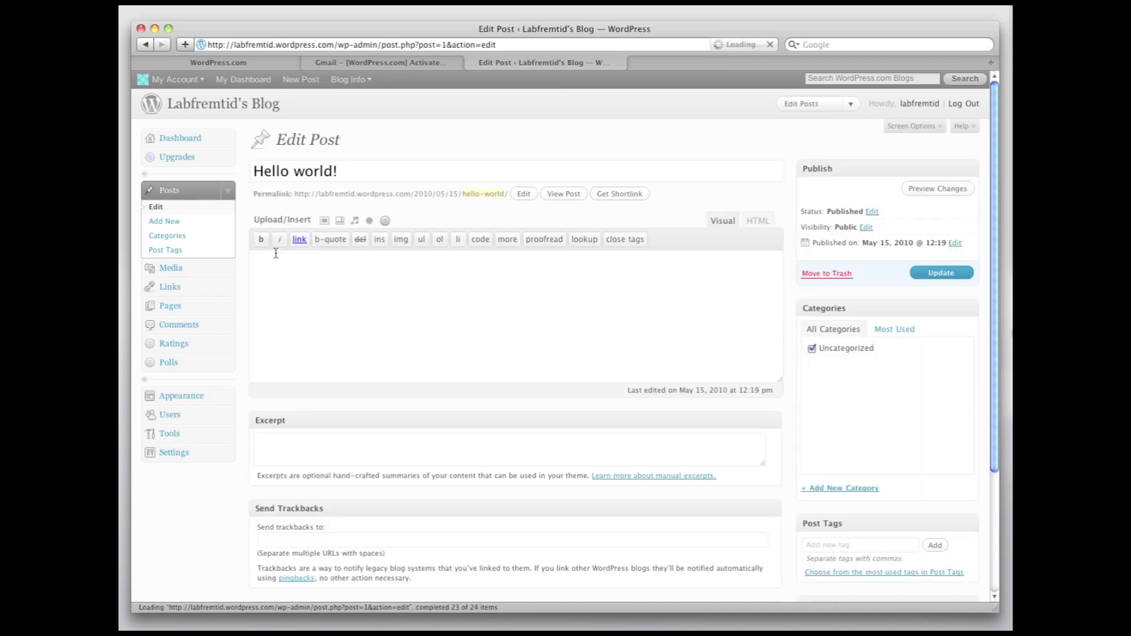
Step: Retitle it 'Velkommen til Labfremtids blog!', change the body to 'Velkommen til bloggen allesammen!', and update
left_click_drag(356, 175, 252, 173)
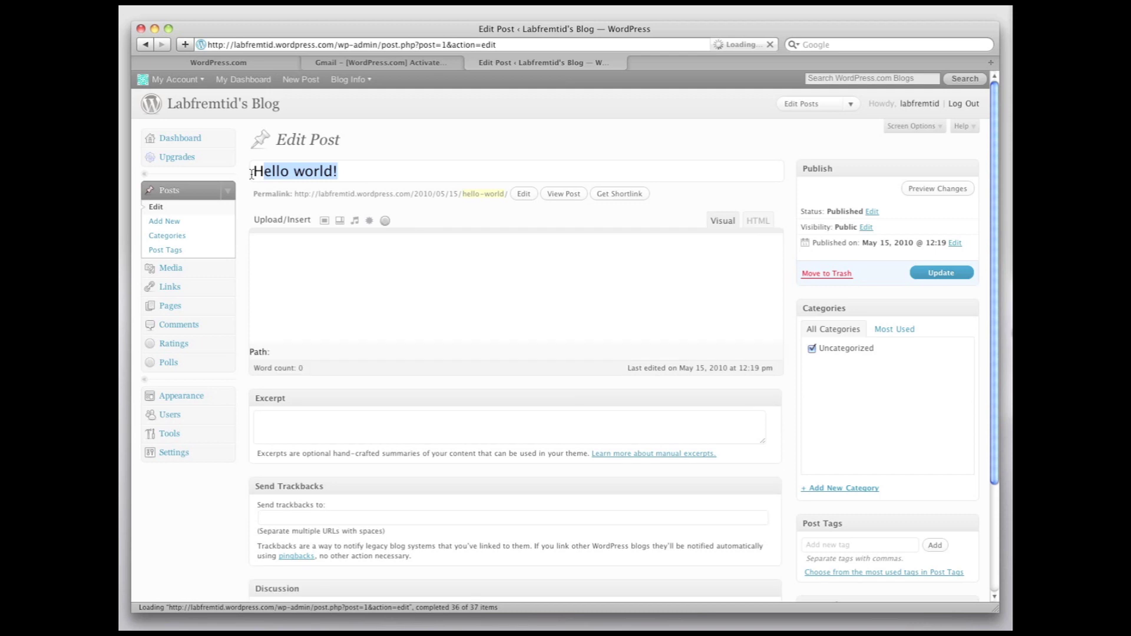
type("Velkomm")
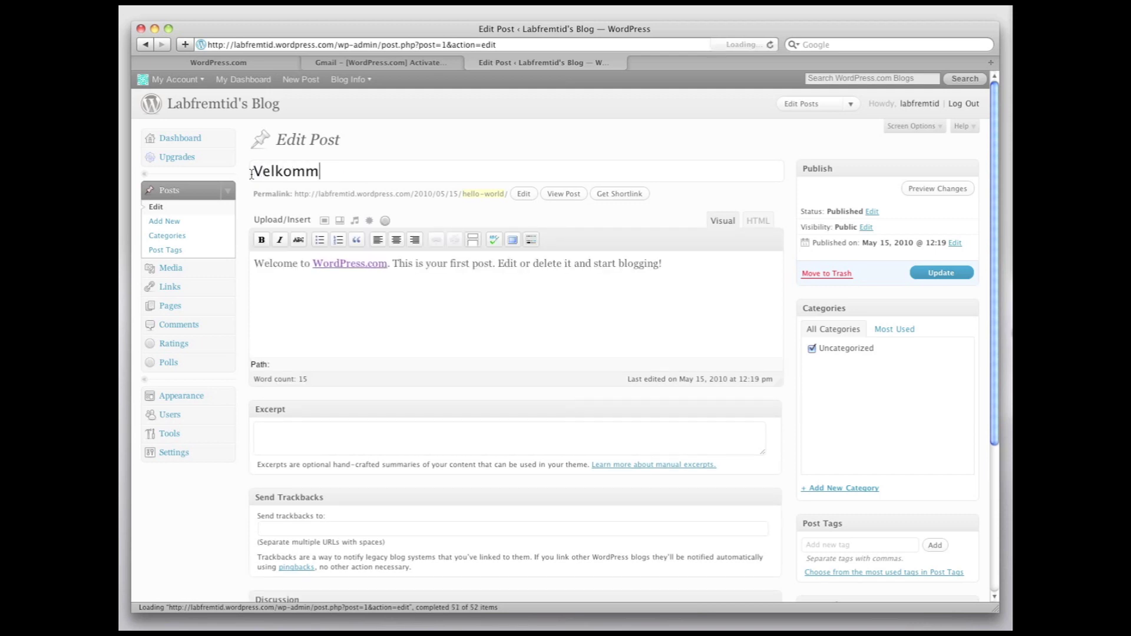
type("en til Labfrem")
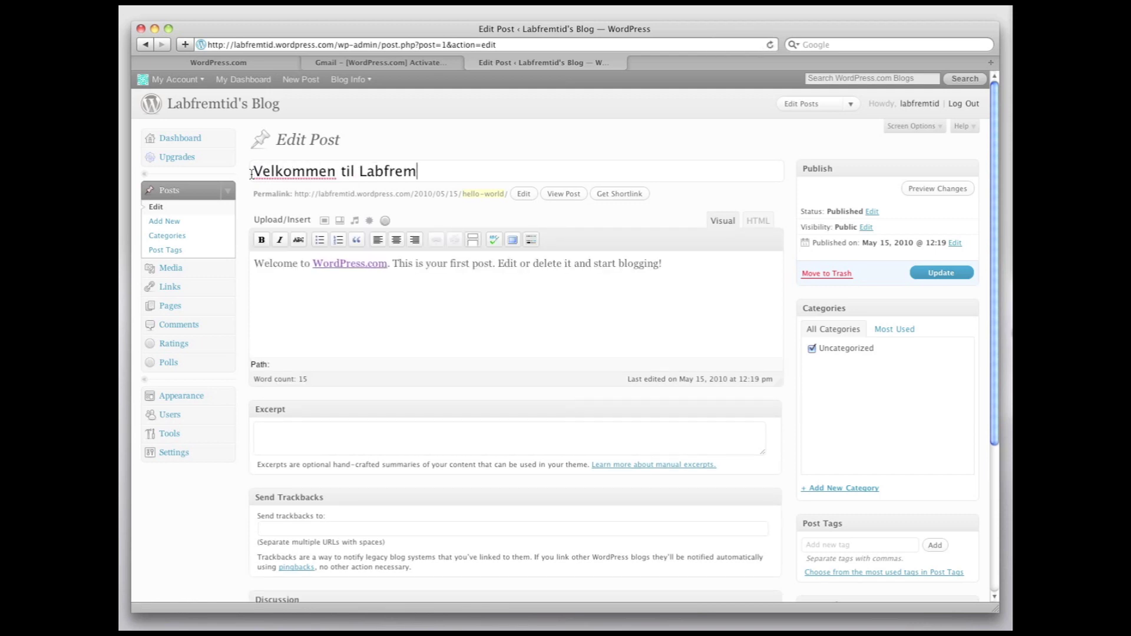
type("tids blog!")
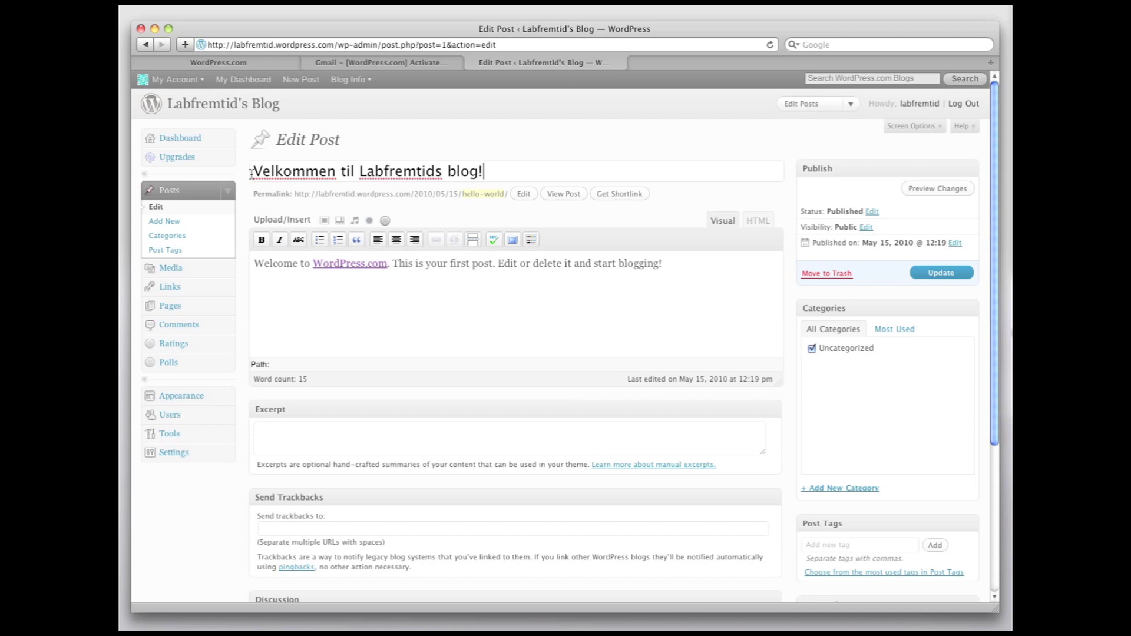
left_click_drag(674, 268, 256, 260)
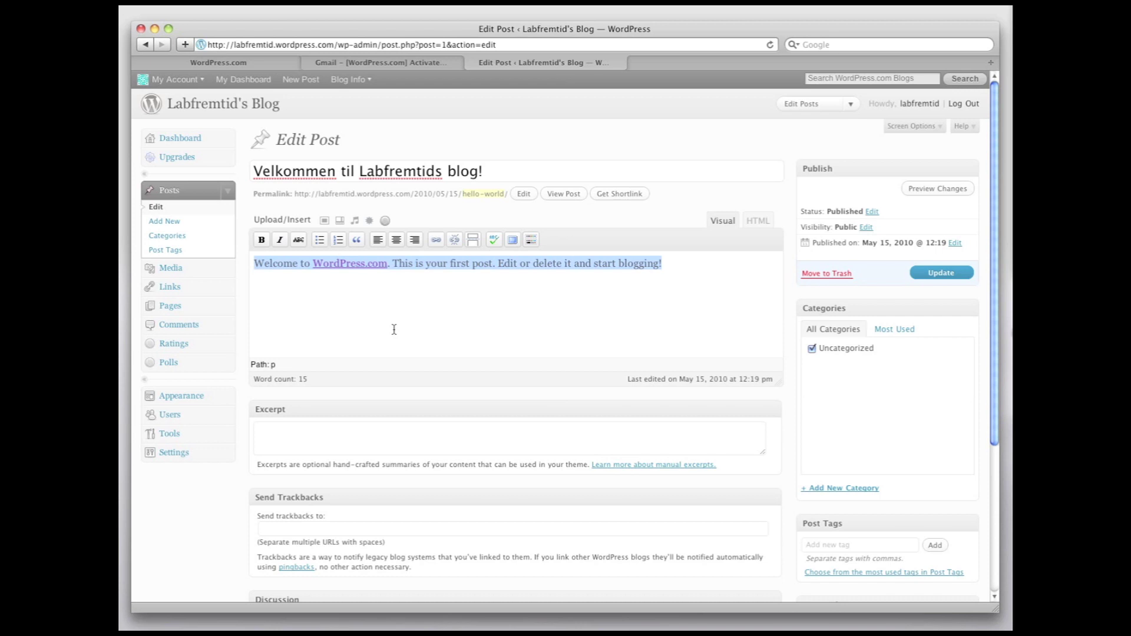
type("Velkom")
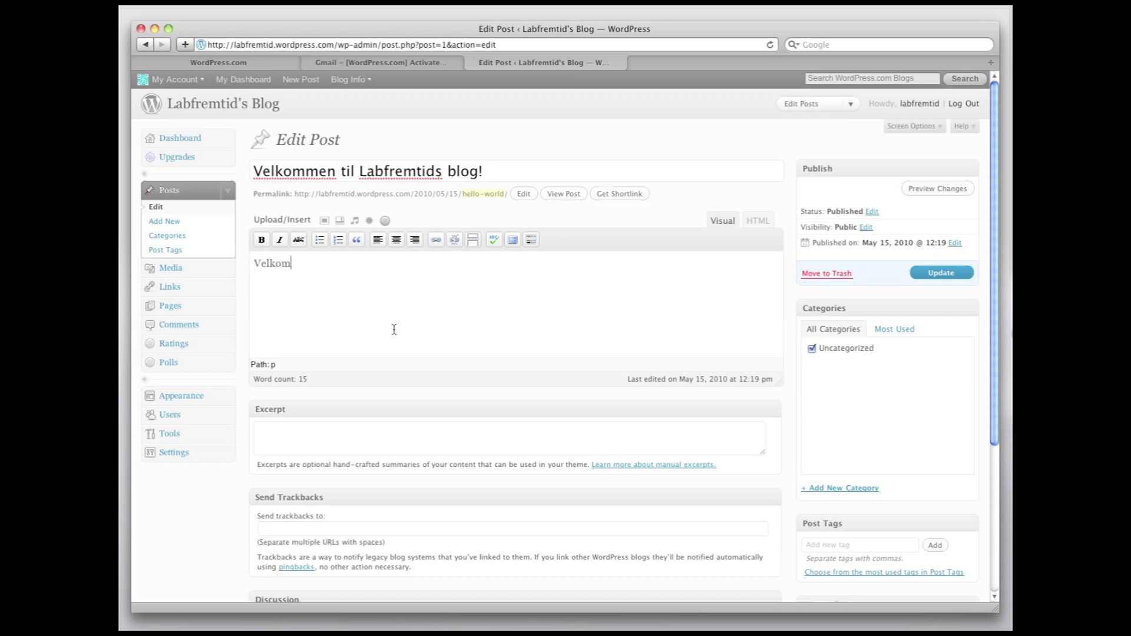
type("men til bloggen allesammen!")
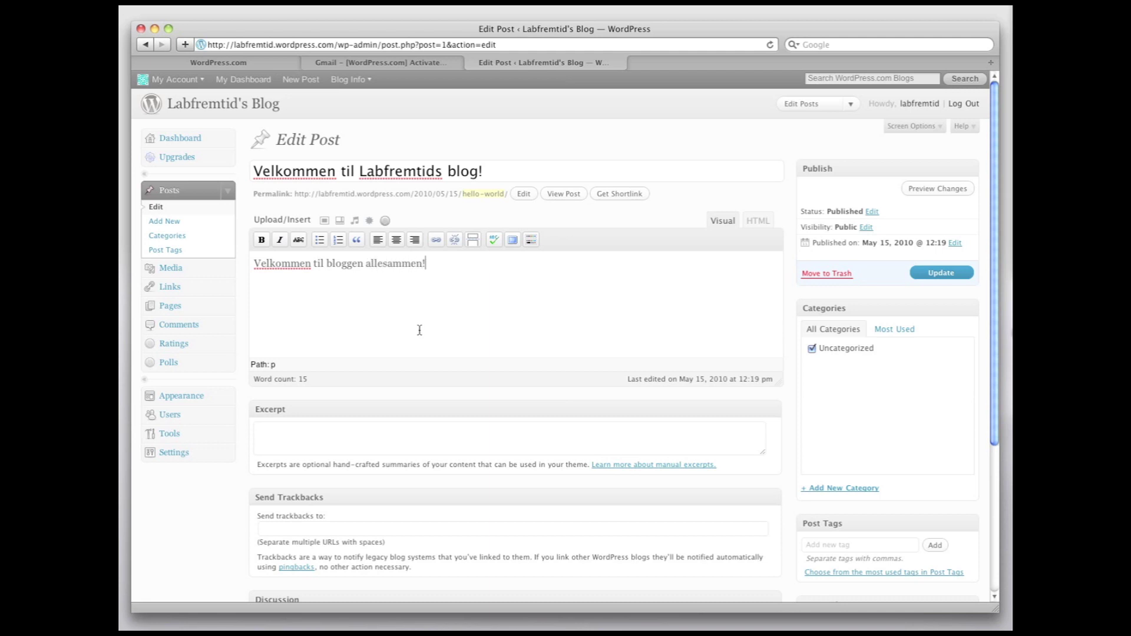
left_click(923, 275)
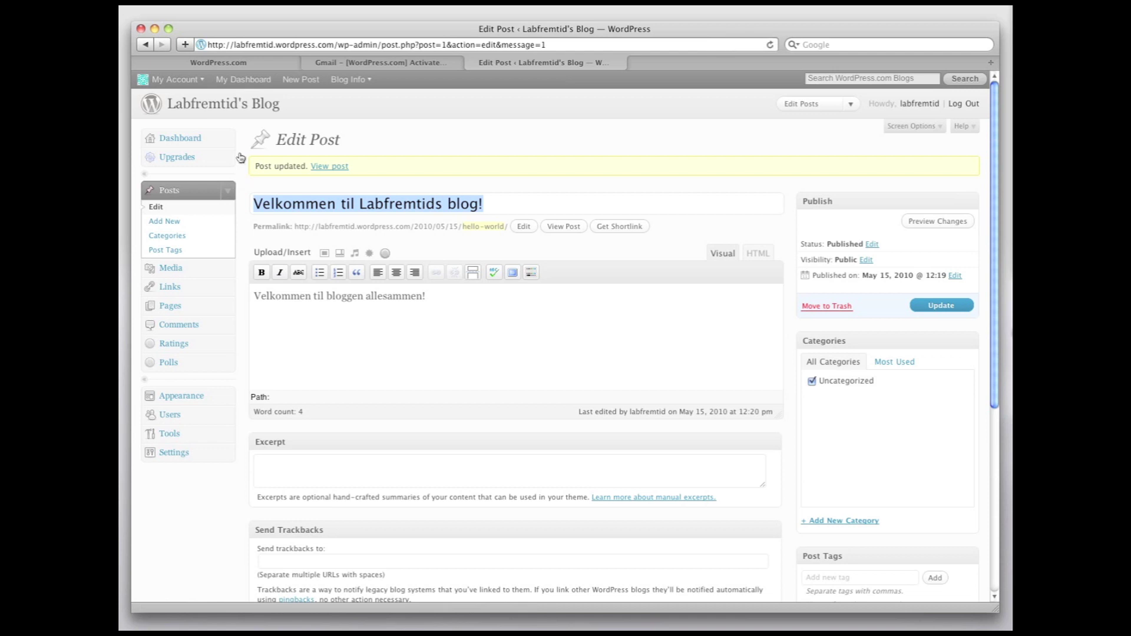
left_click(238, 106)
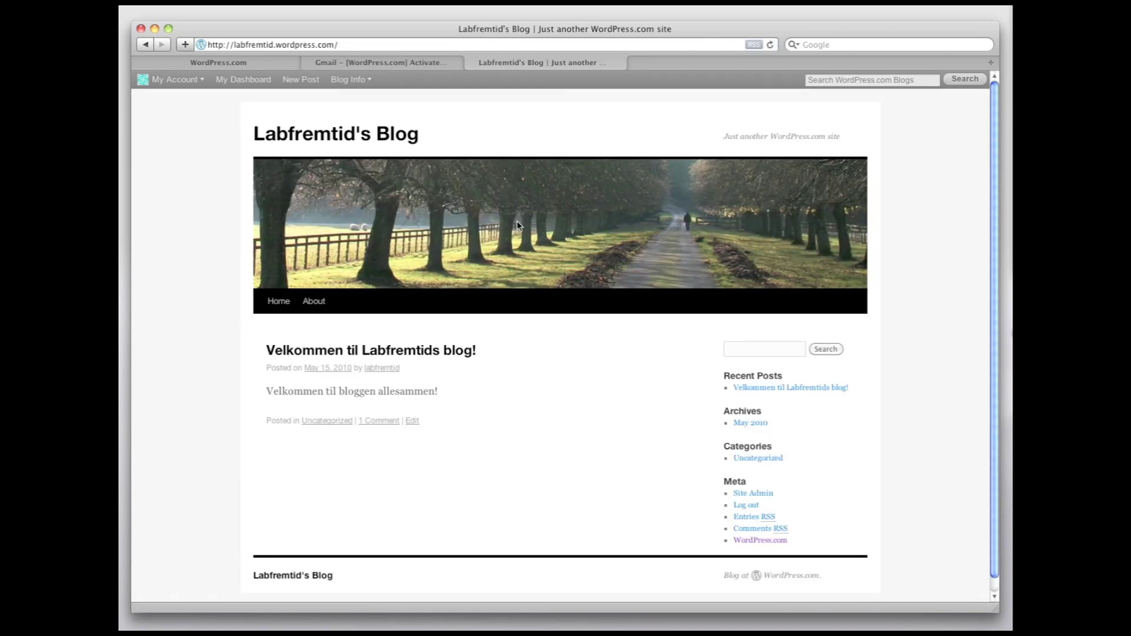
Step: Scroll through the front page to check the welcome post, then return via Site Admin
scroll(524, 225, "down", 1)
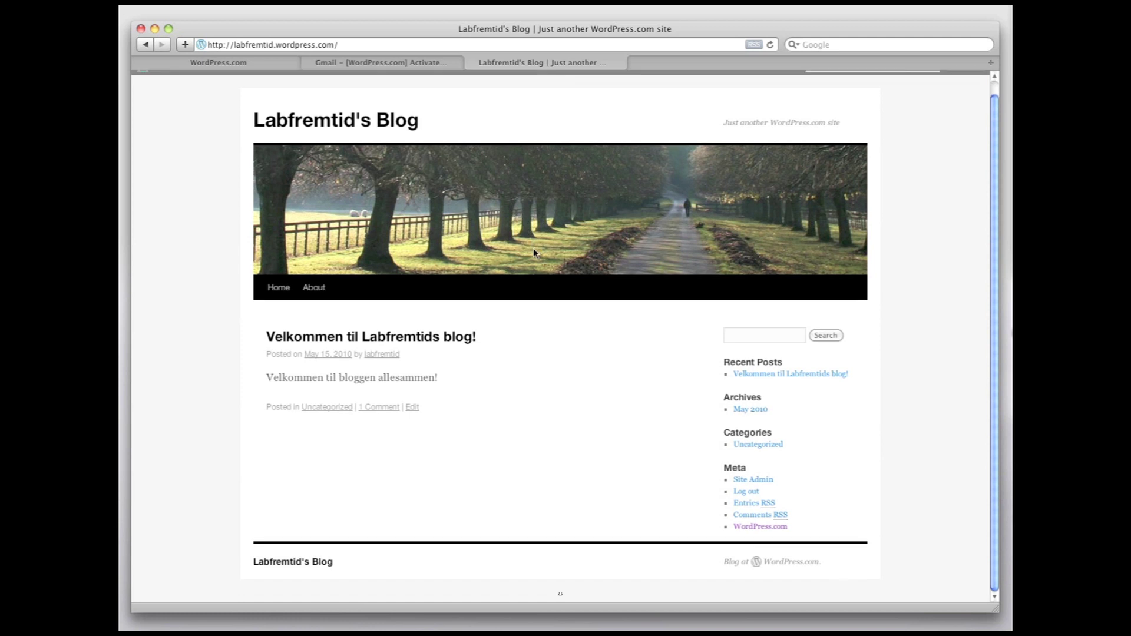
left_click(745, 482)
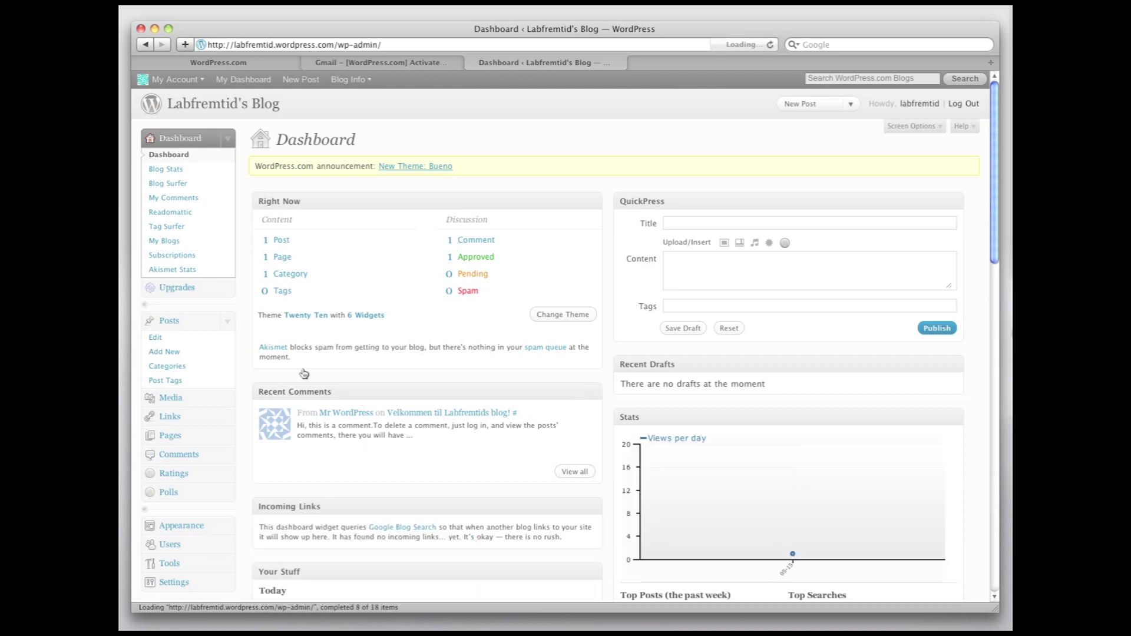
Step: Publish a new post 'Dette er den anden post.' with body 'Jeg ved eikke endnu hvad bloggen skal handle om'
left_click(173, 353)
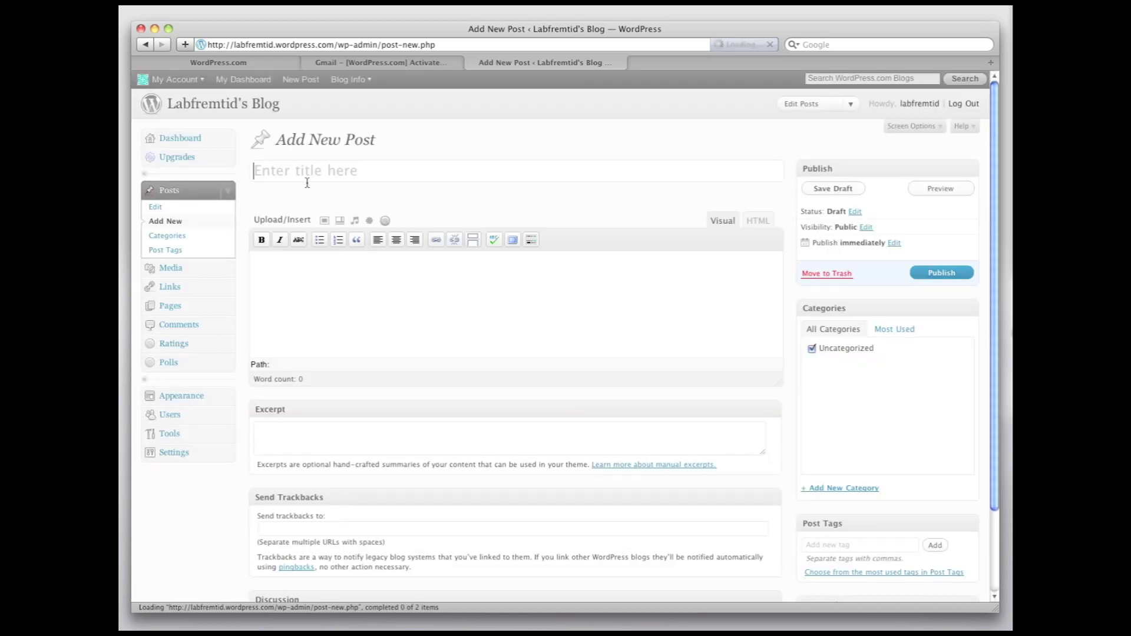
type("Dette er den andn")
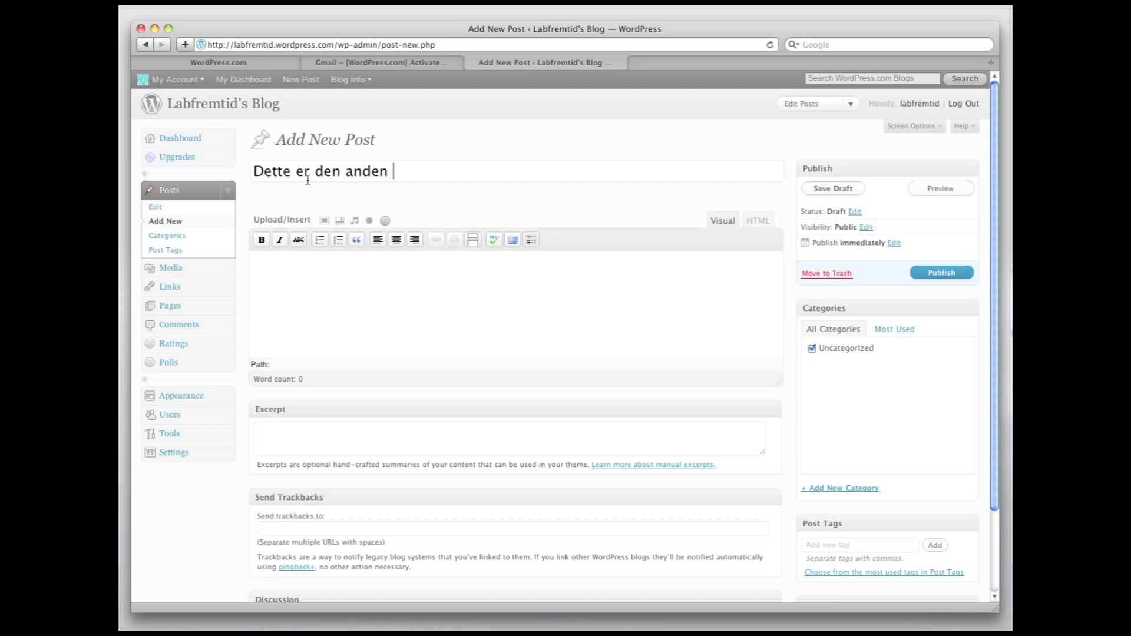
type("post.")
key("Tab")
type("Jeg ved e")
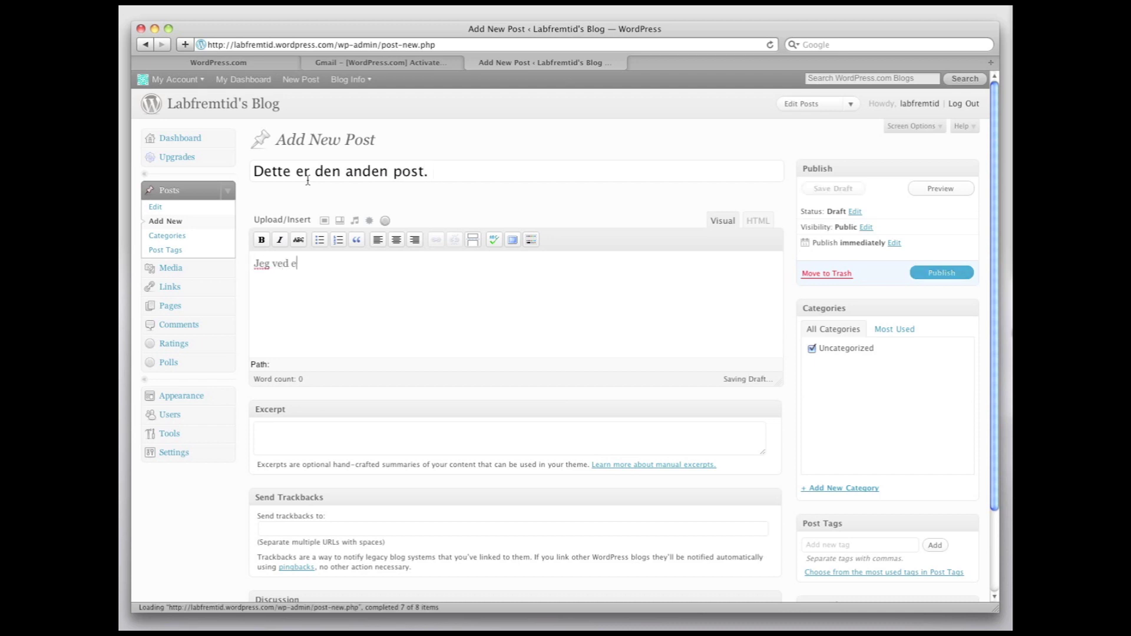
key("BackSpace")
type("ikke en")
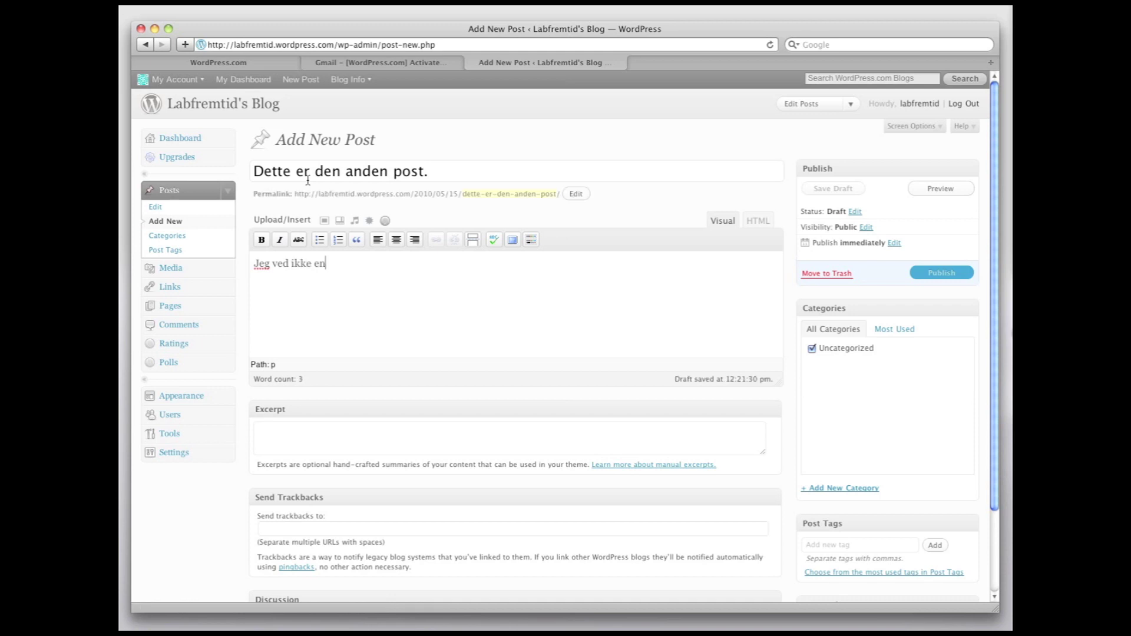
type("dnu hvad ")
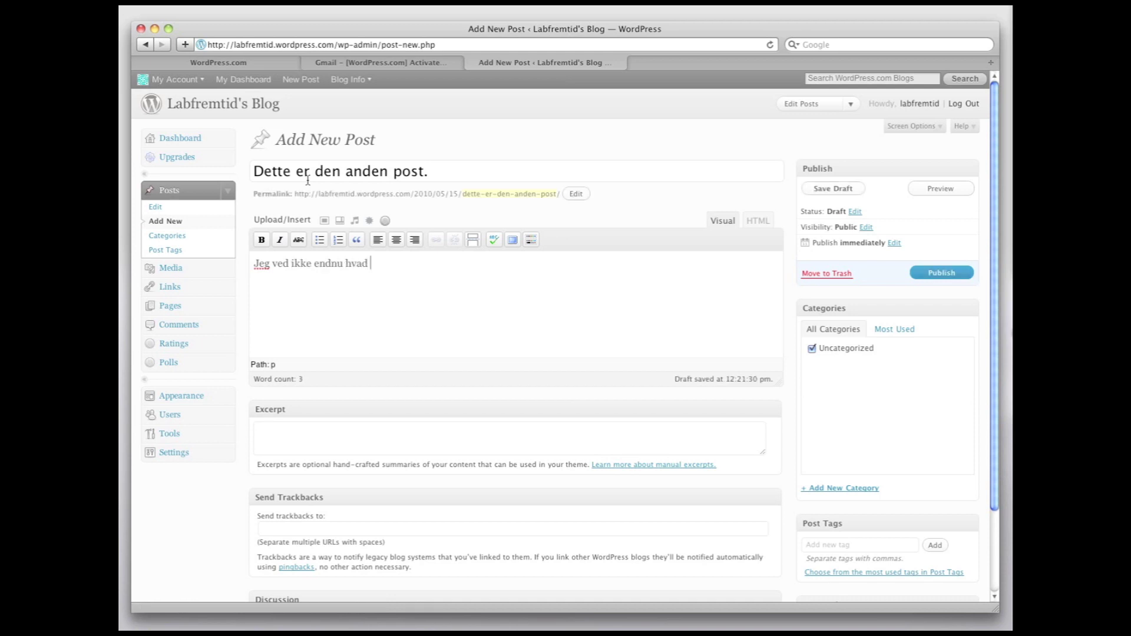
type("bloggen skal handle om..")
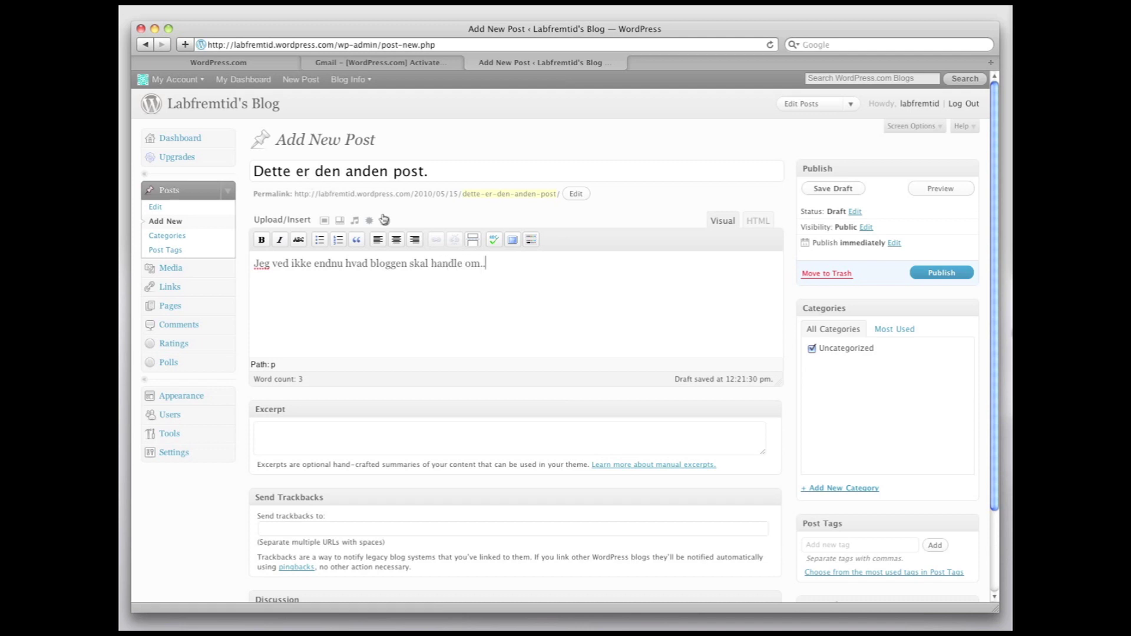
left_click(921, 274)
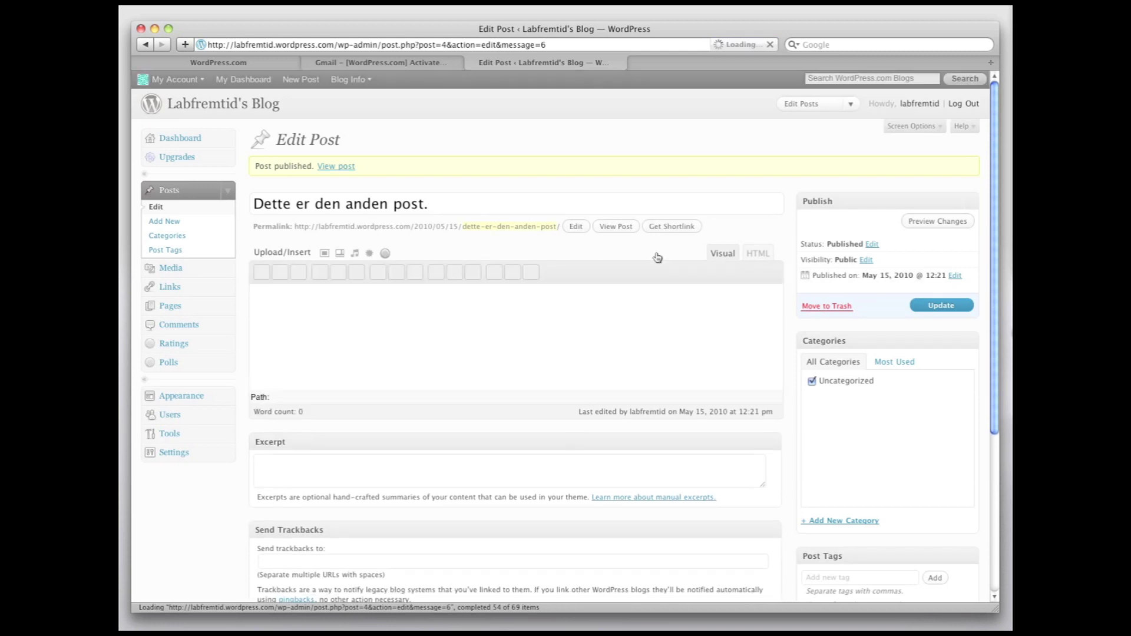
Step: View both posts and the default tagline on the front page, then return to the Dashboard
left_click(234, 106)
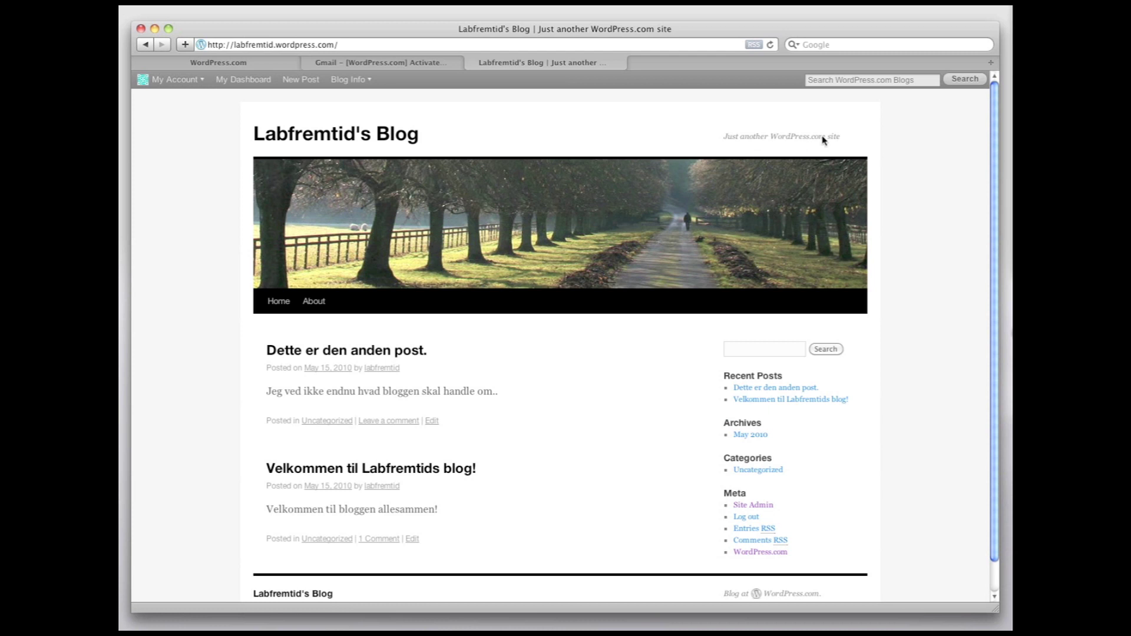
left_click_drag(840, 136, 739, 141)
left_click(743, 506)
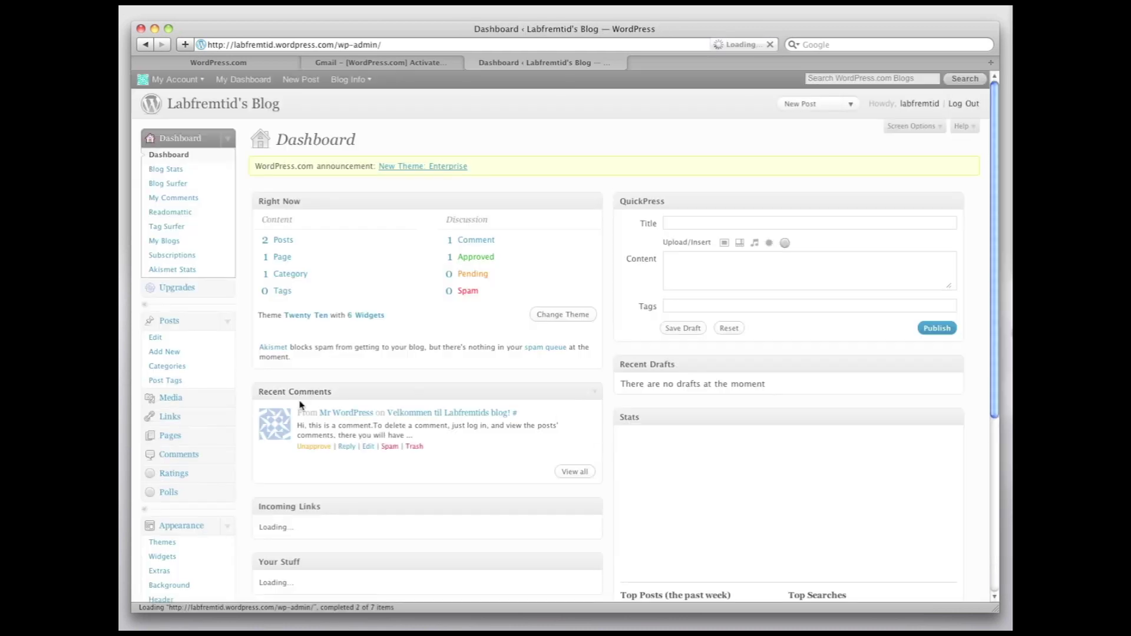
scroll(271, 382, "down", 10)
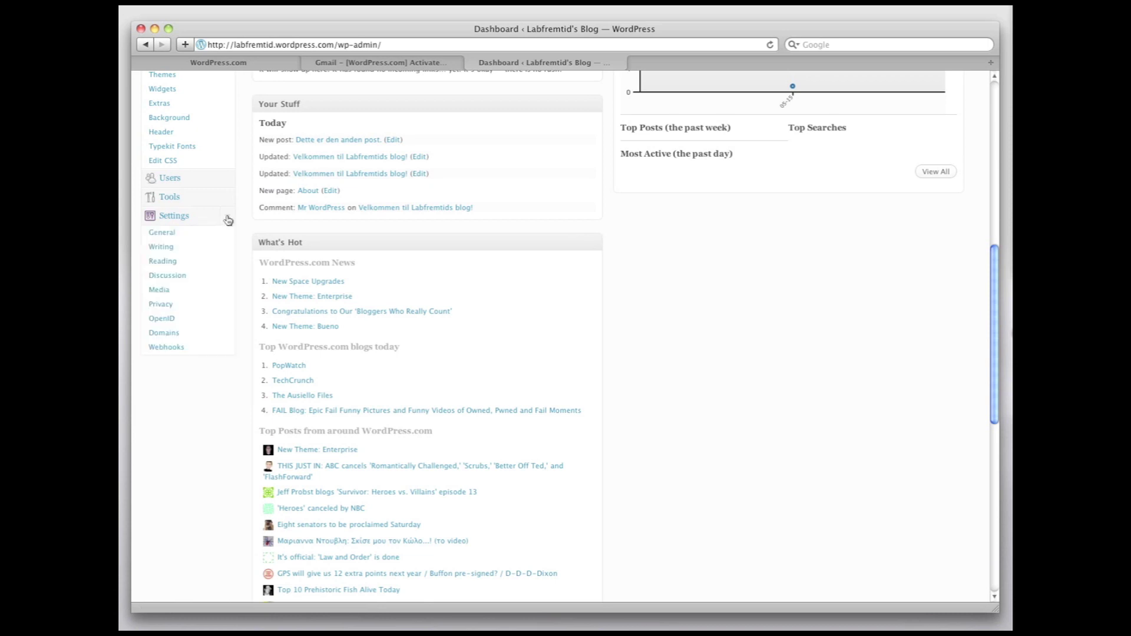
Step: In Settings > General, change the tagline to 'Labfremtid er den bedste elev!' and save
left_click(163, 233)
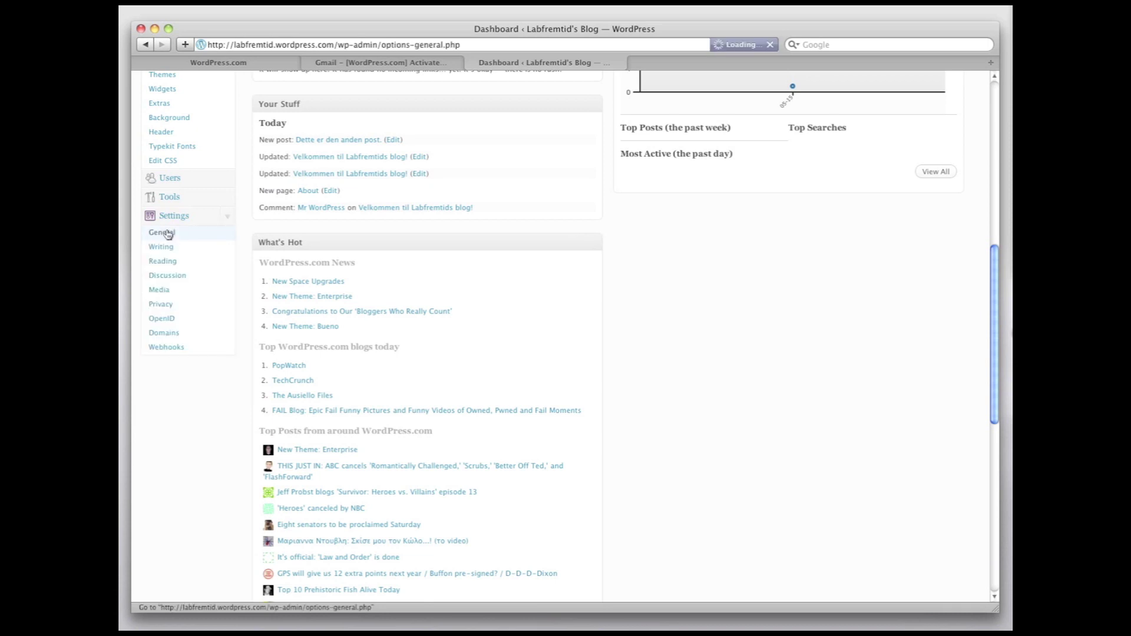
left_click_drag(534, 201, 380, 215)
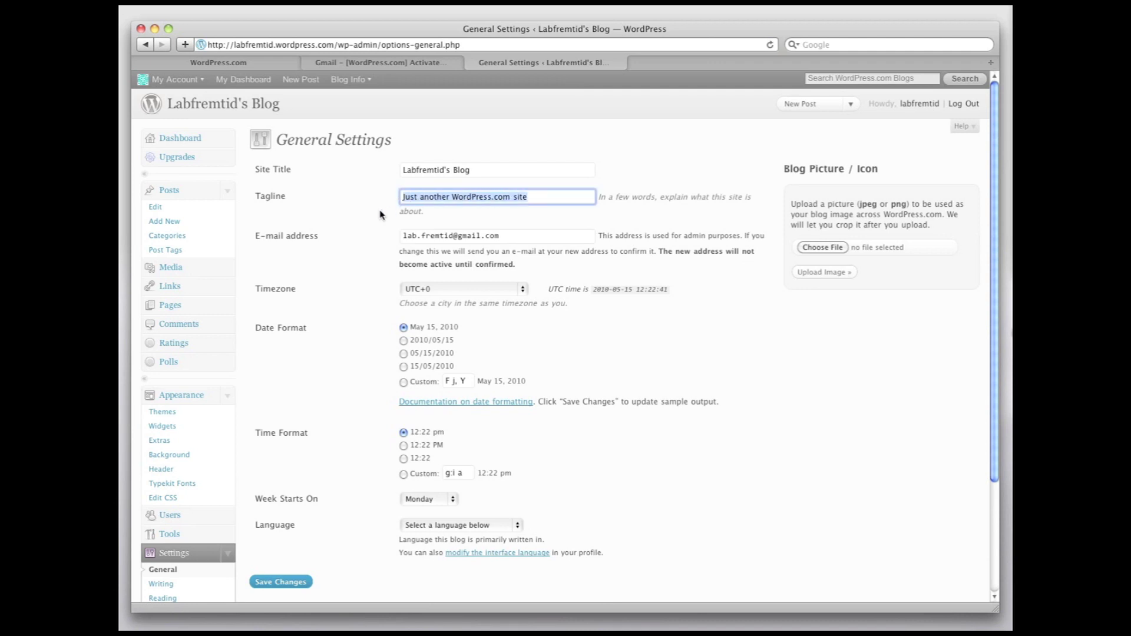
type("Labfr")
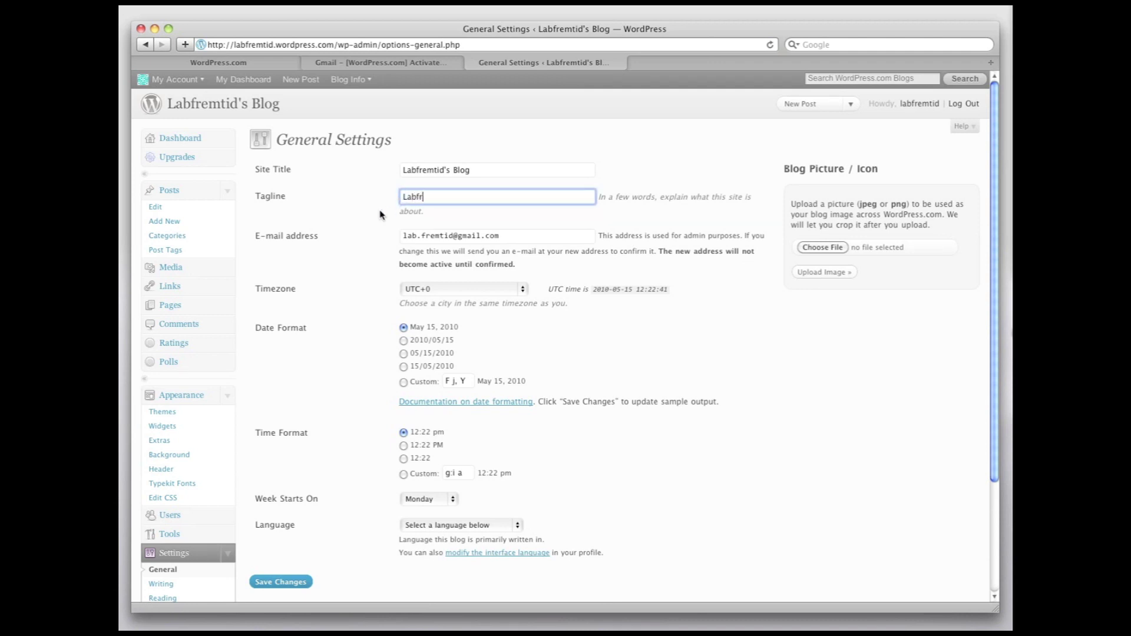
type("emtid er den bedste elev!")
left_click(292, 586)
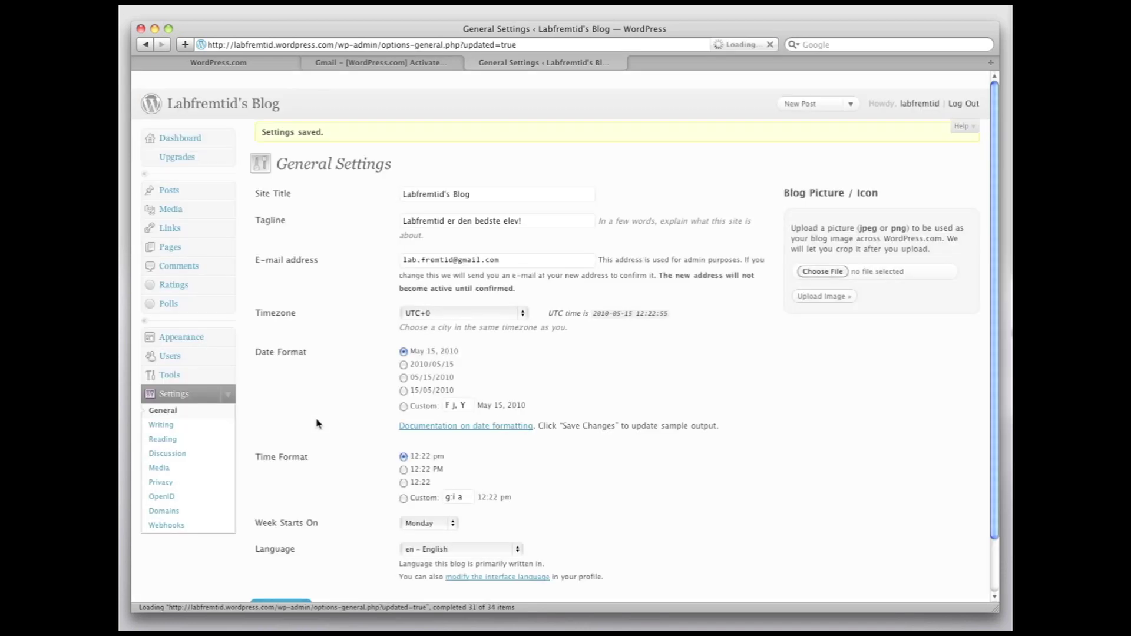
Step: Confirm the front page shows the tagline 'Labfremtid er den bedste elev!', then return to Site Admin
left_click(245, 113)
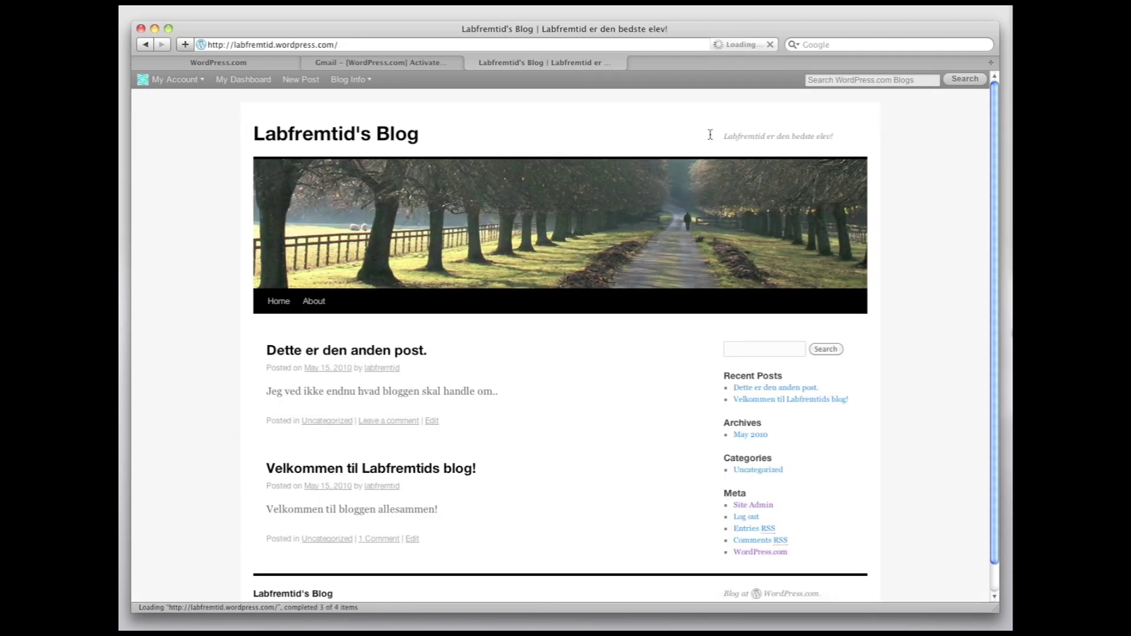
left_click_drag(830, 137, 763, 136)
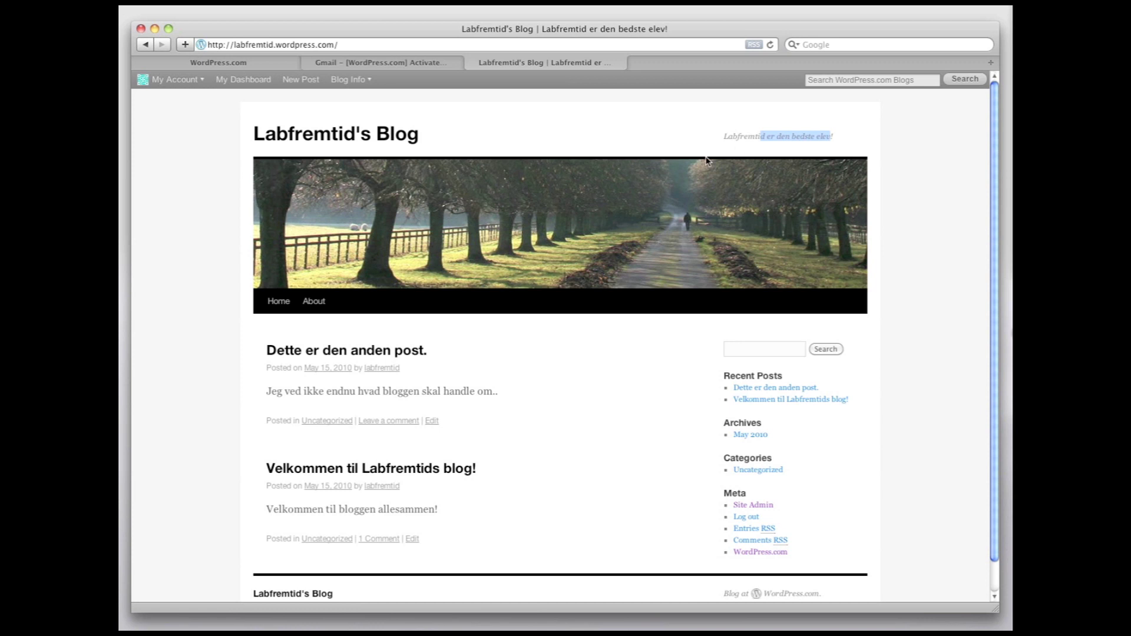
left_click(674, 163)
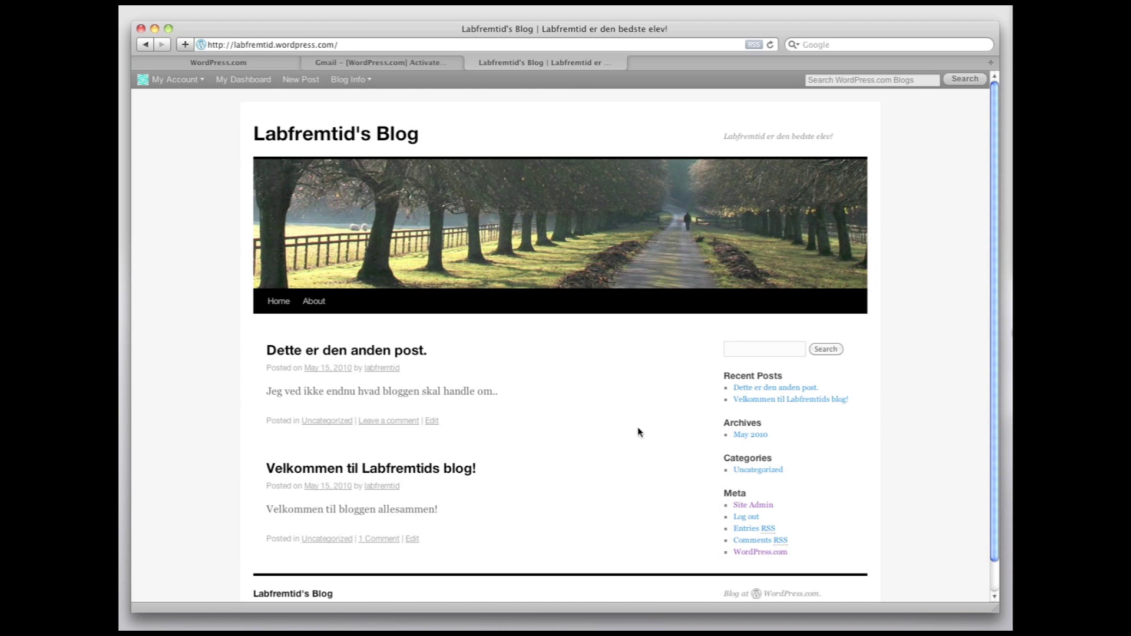
left_click(741, 505)
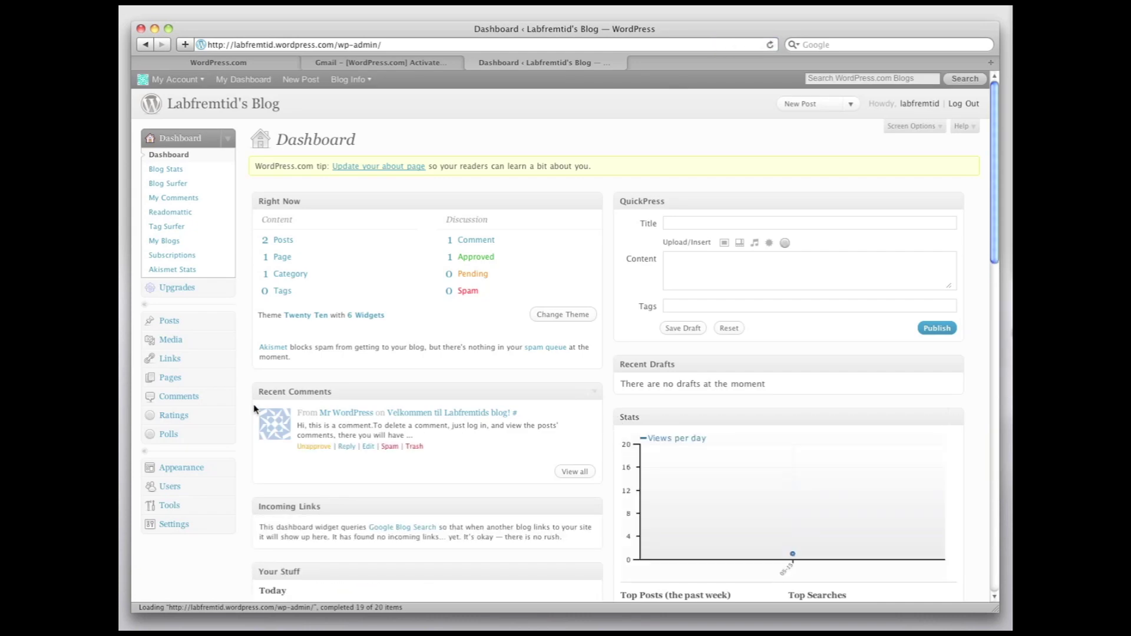
Step: Open Appearance > Themes and preview the blog in the Day Dream theme
left_click(227, 469)
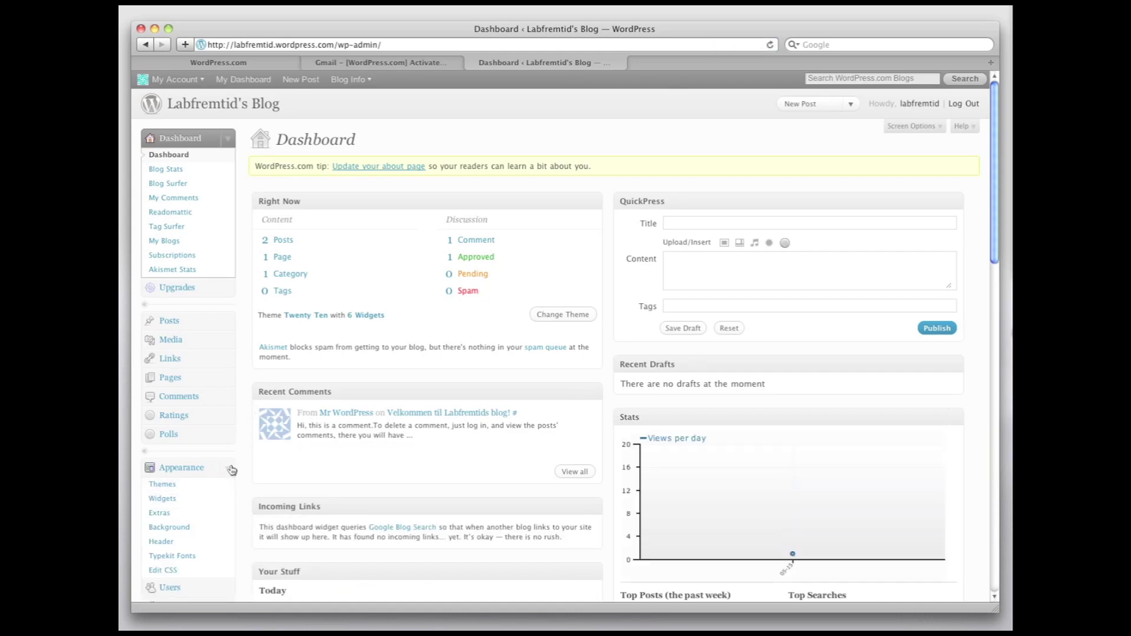
left_click(168, 486)
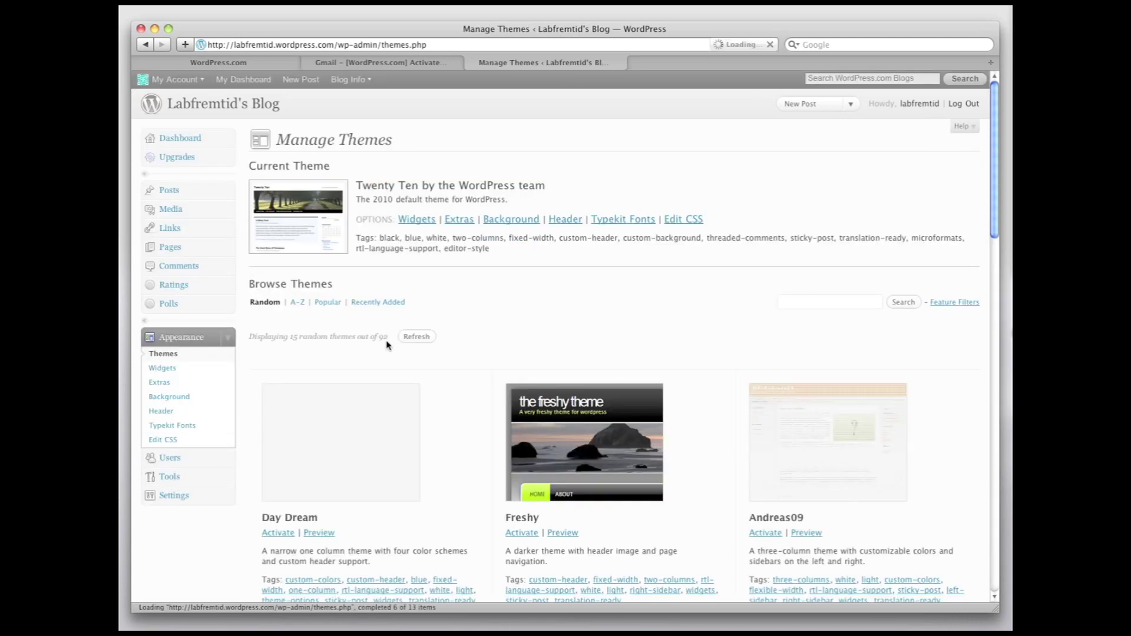
scroll(474, 316, "down", 3)
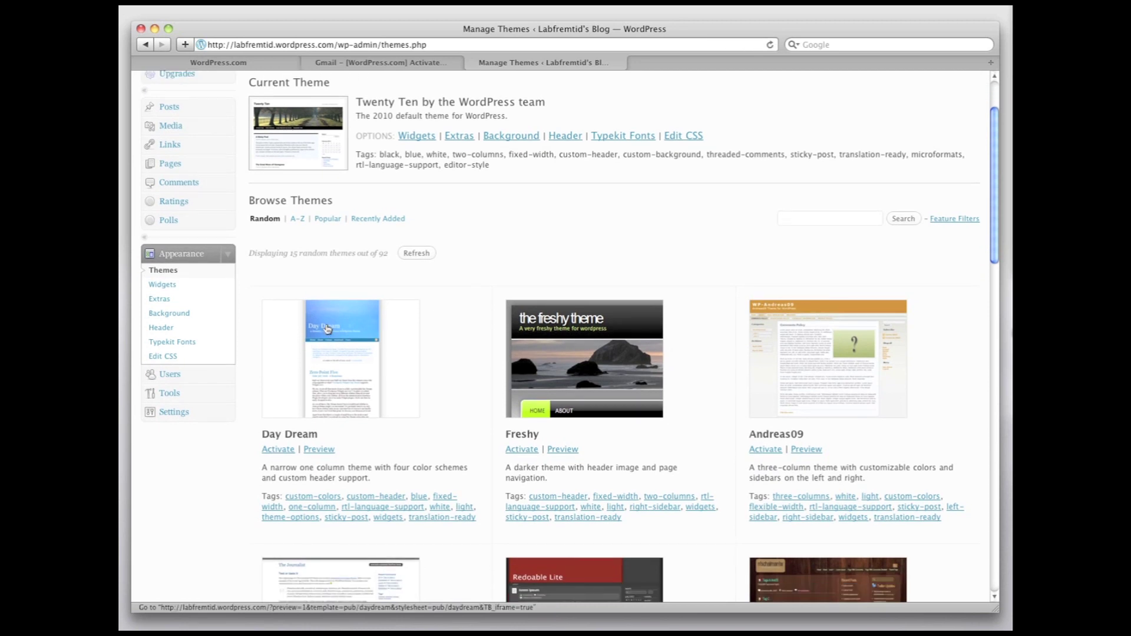
left_click(317, 449)
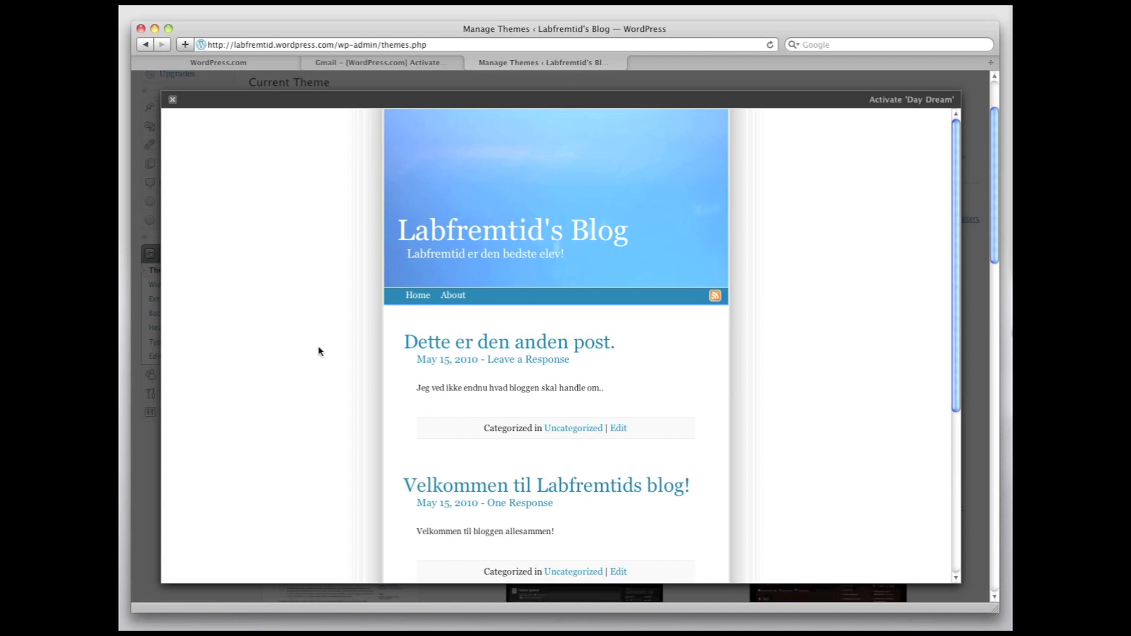
scroll(319, 352, "down", 5)
scroll(318, 352, "up", 4)
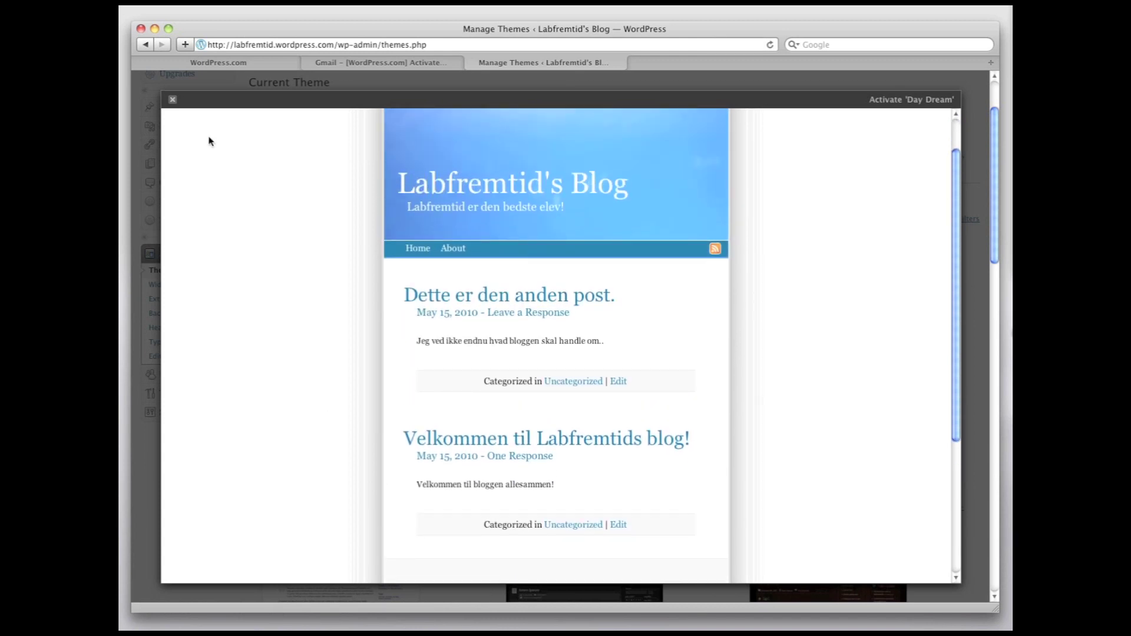
left_click(173, 100)
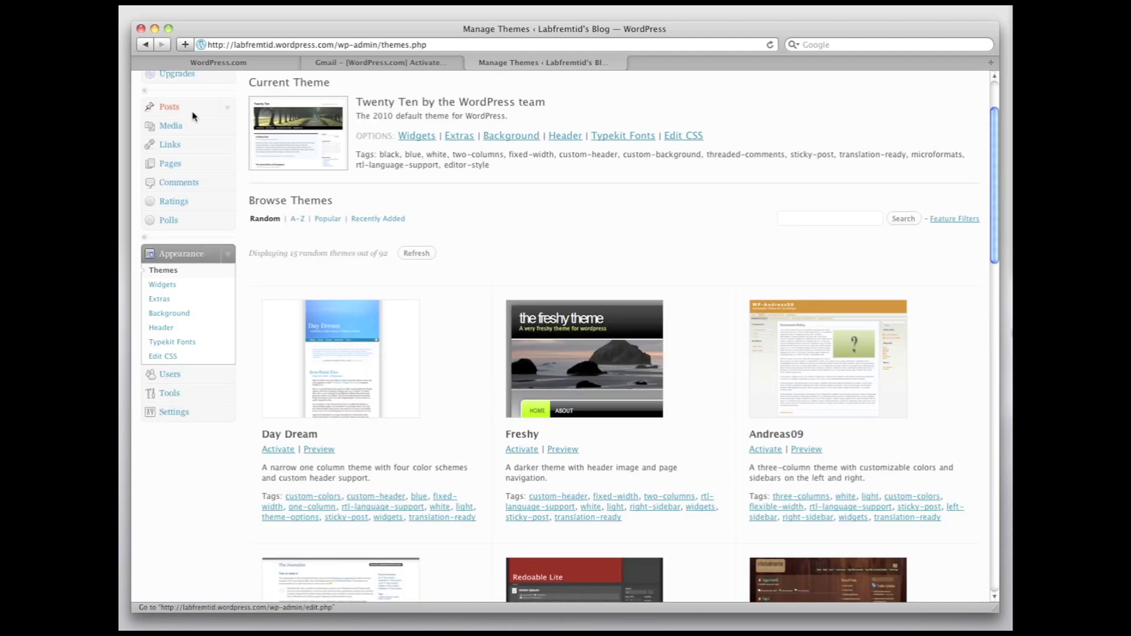
Step: Preview the blog in the Spring Loaded theme, then scroll down to Rounded
scroll(485, 265, "down", 5)
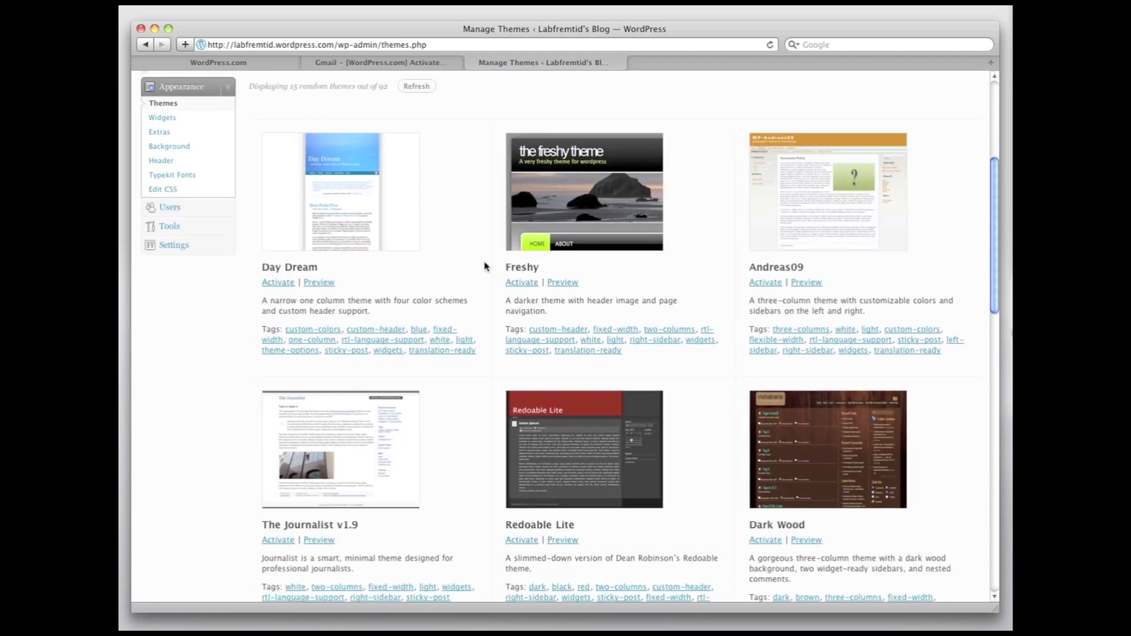
scroll(485, 266, "down", 5)
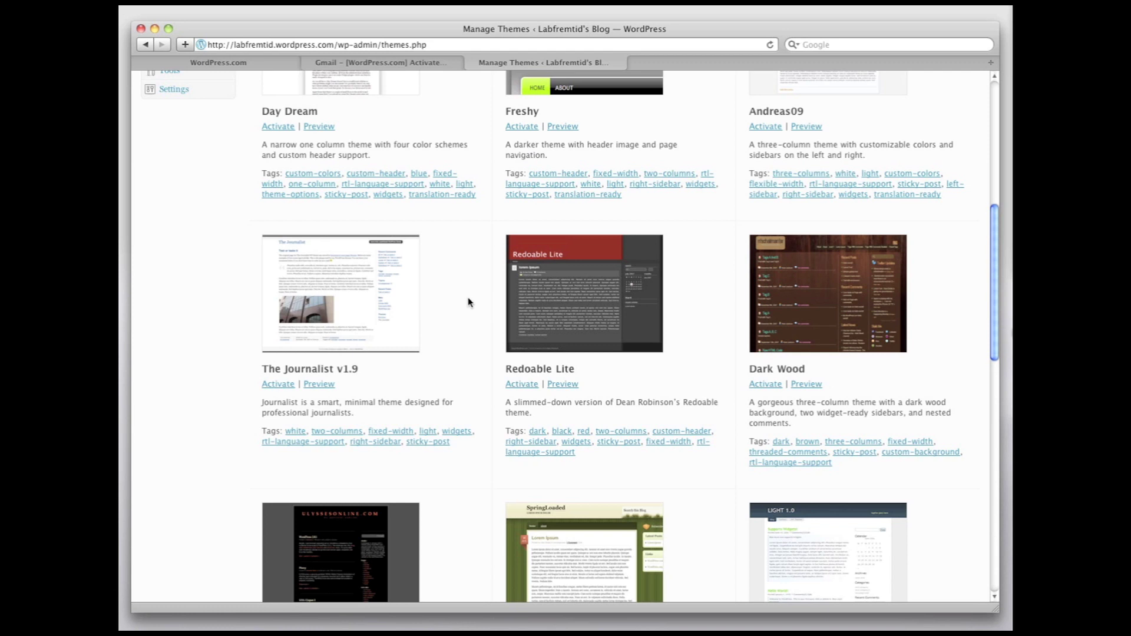
scroll(473, 311, "down", 6)
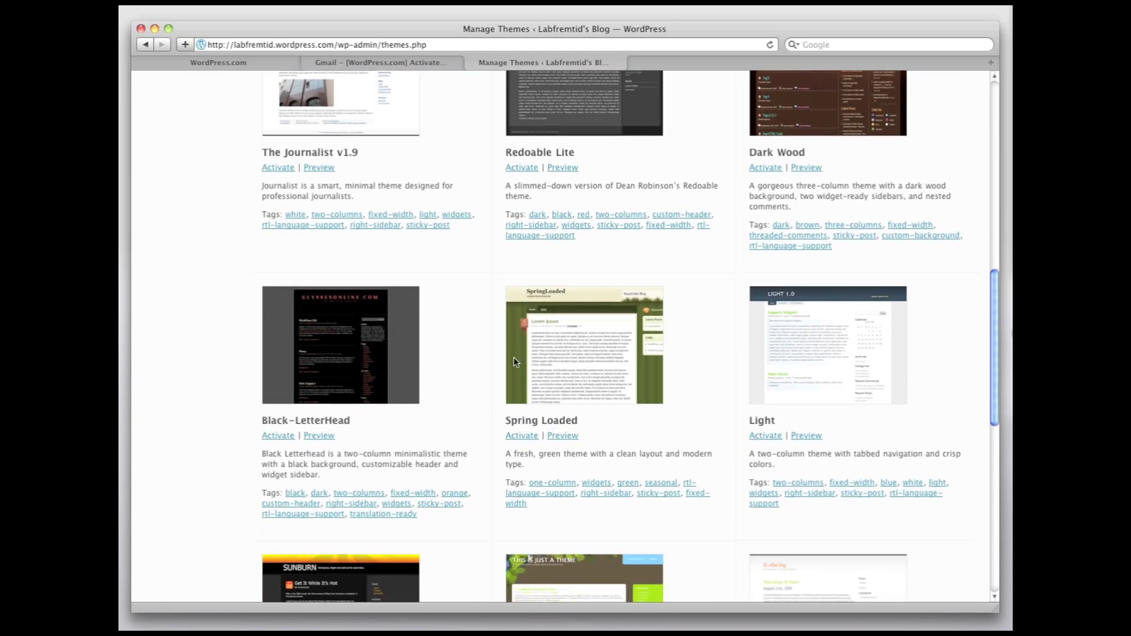
left_click(554, 437)
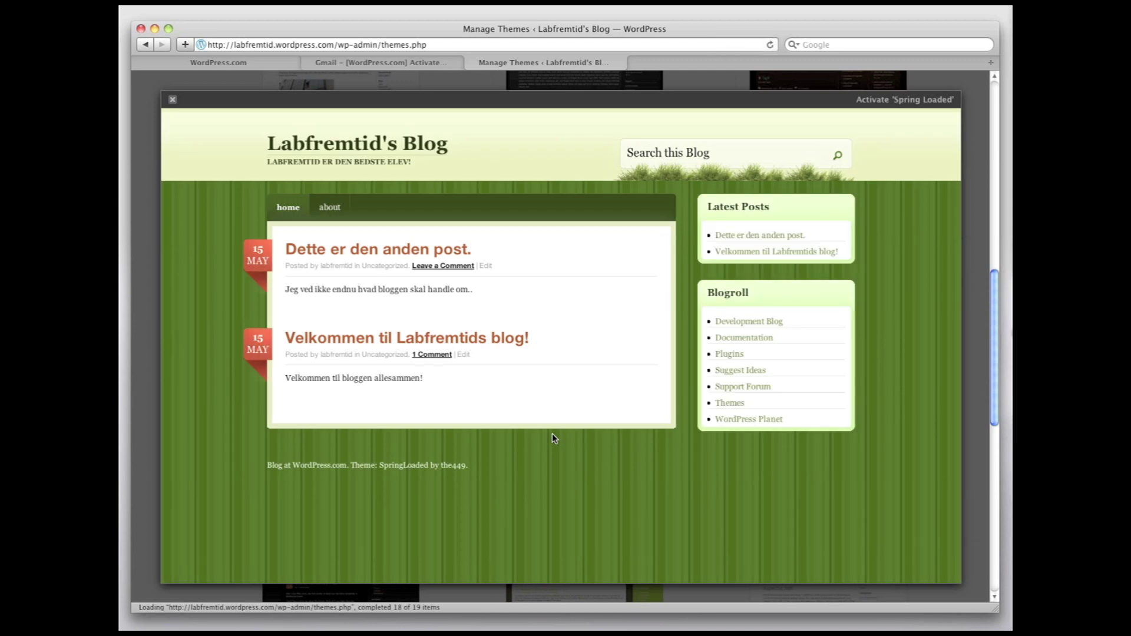
left_click(172, 101)
scroll(323, 248, "down", 3)
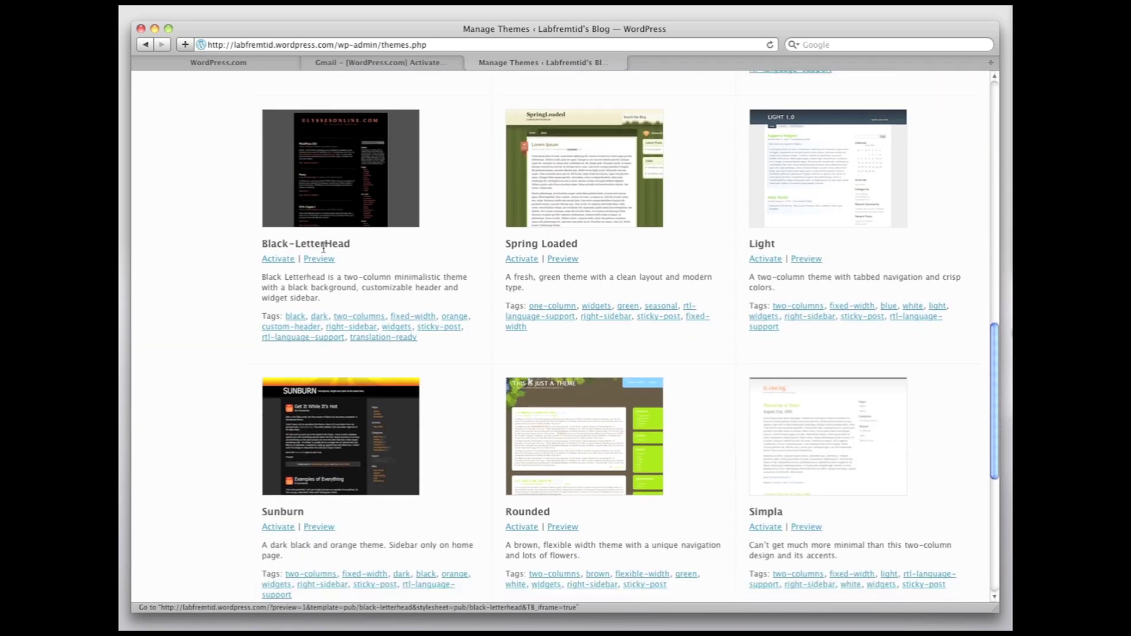
scroll(323, 248, "down", 1)
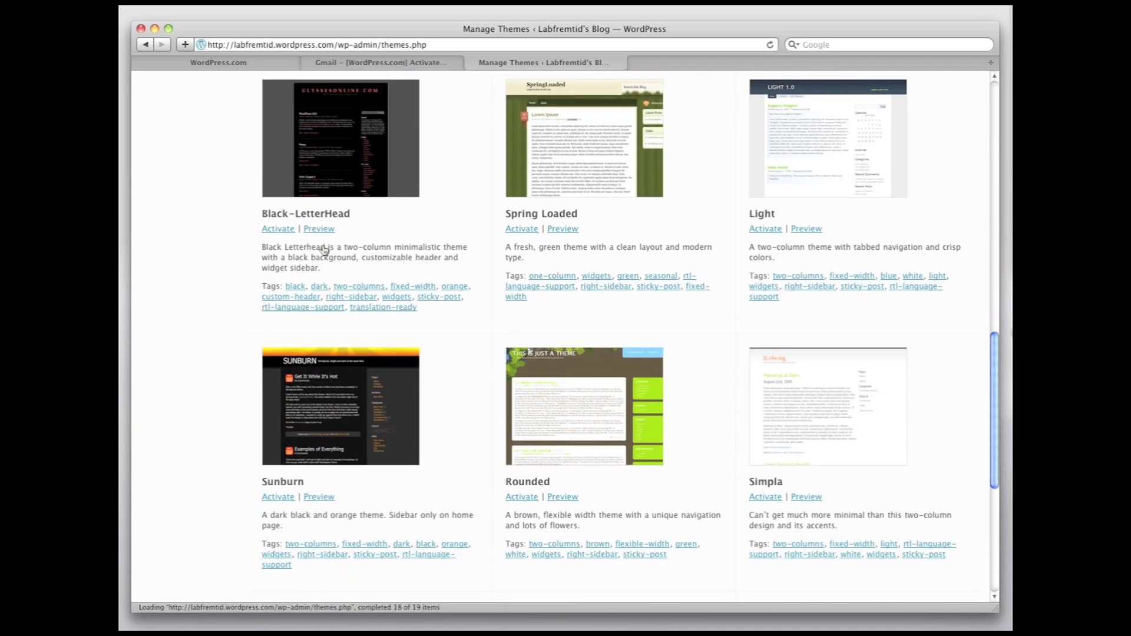
Step: Preview and activate the Rounded theme, then visit the live blog in its brown design
left_click(563, 497)
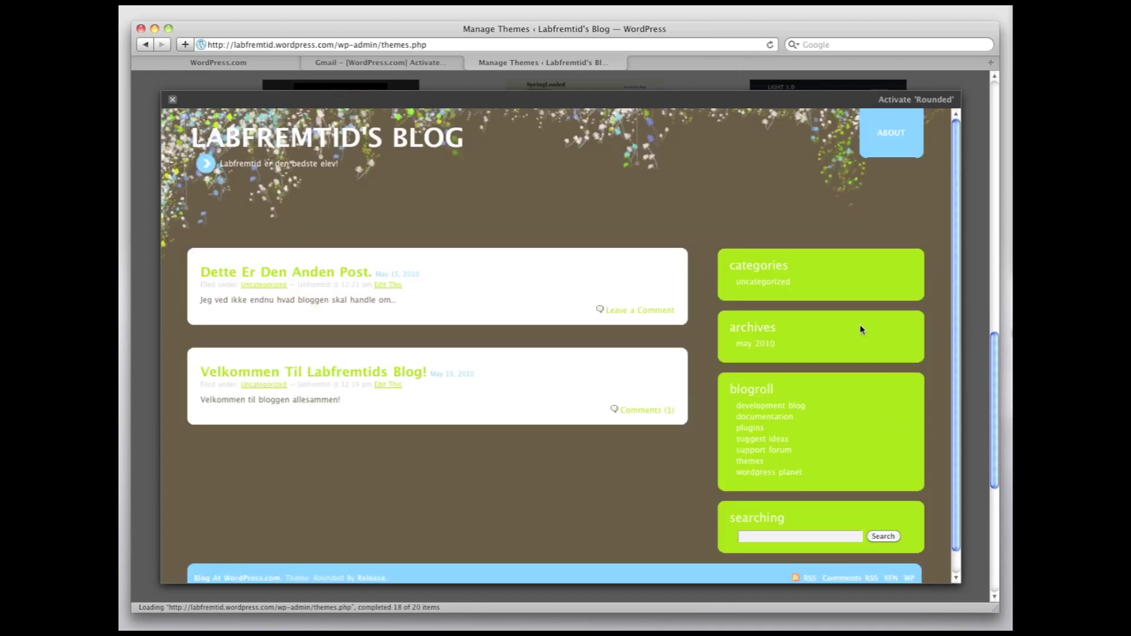
scroll(861, 330, "down", 2)
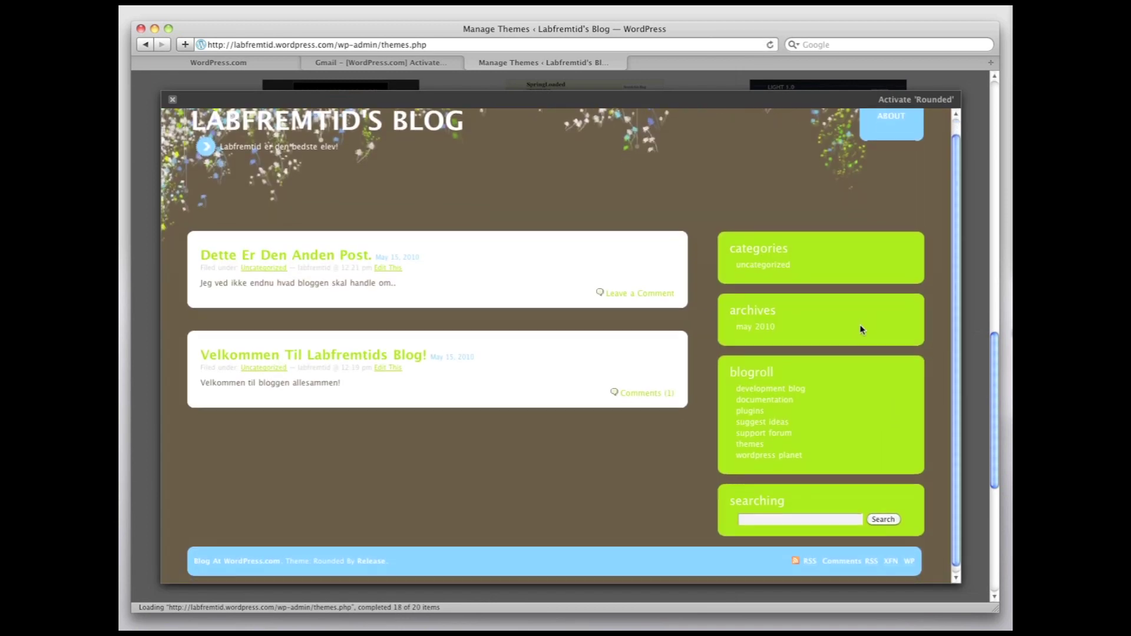
scroll(859, 324, "up", 2)
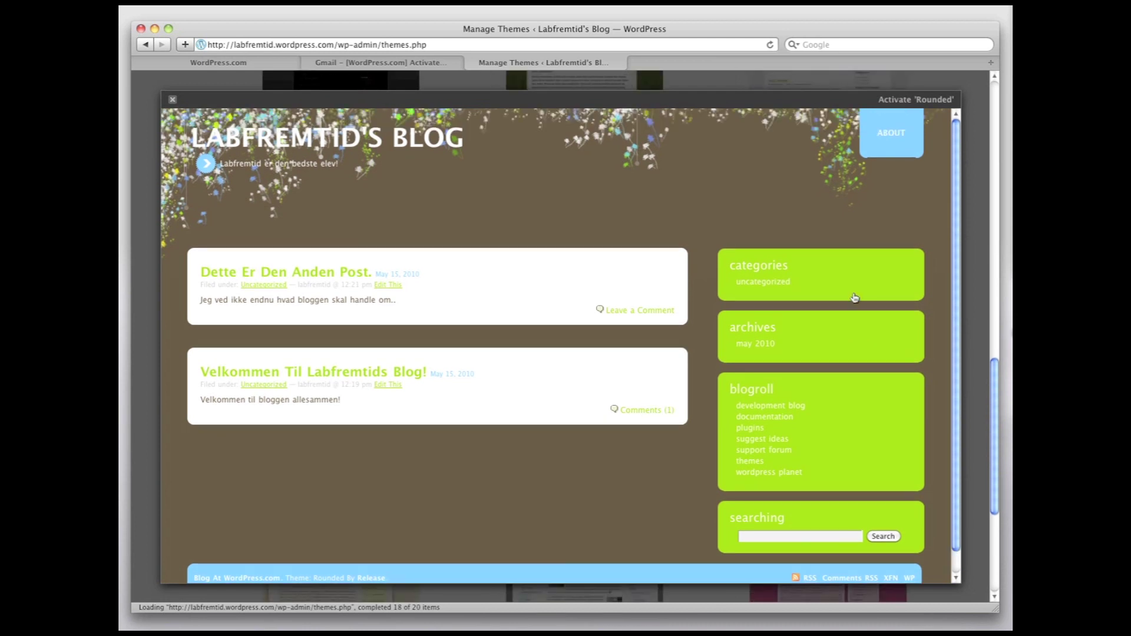
left_click(898, 102)
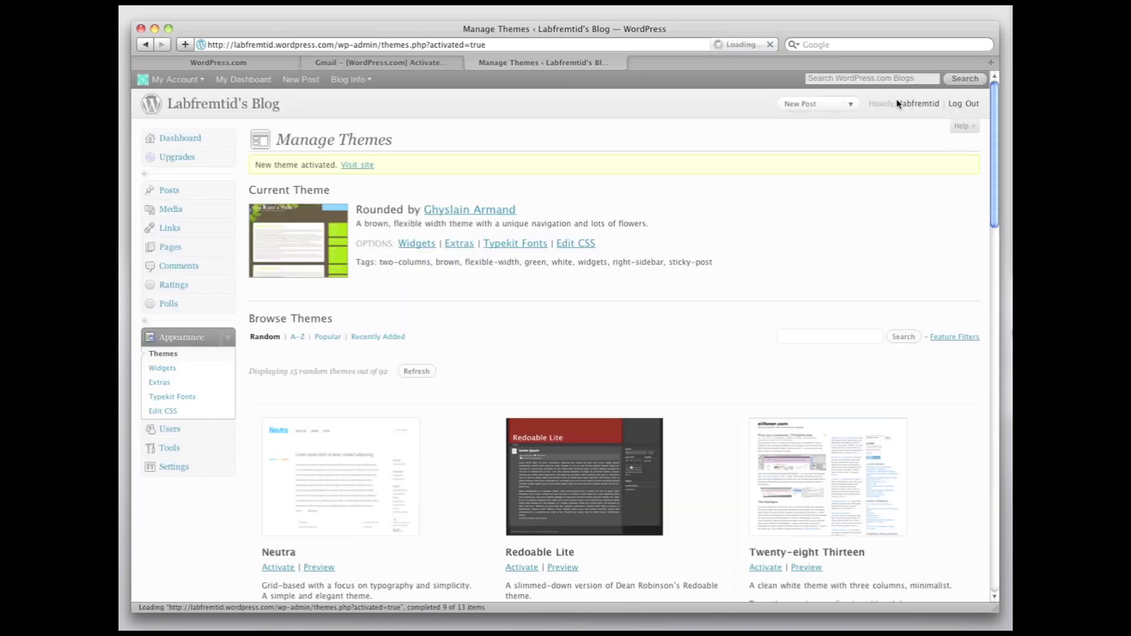
left_click(365, 166)
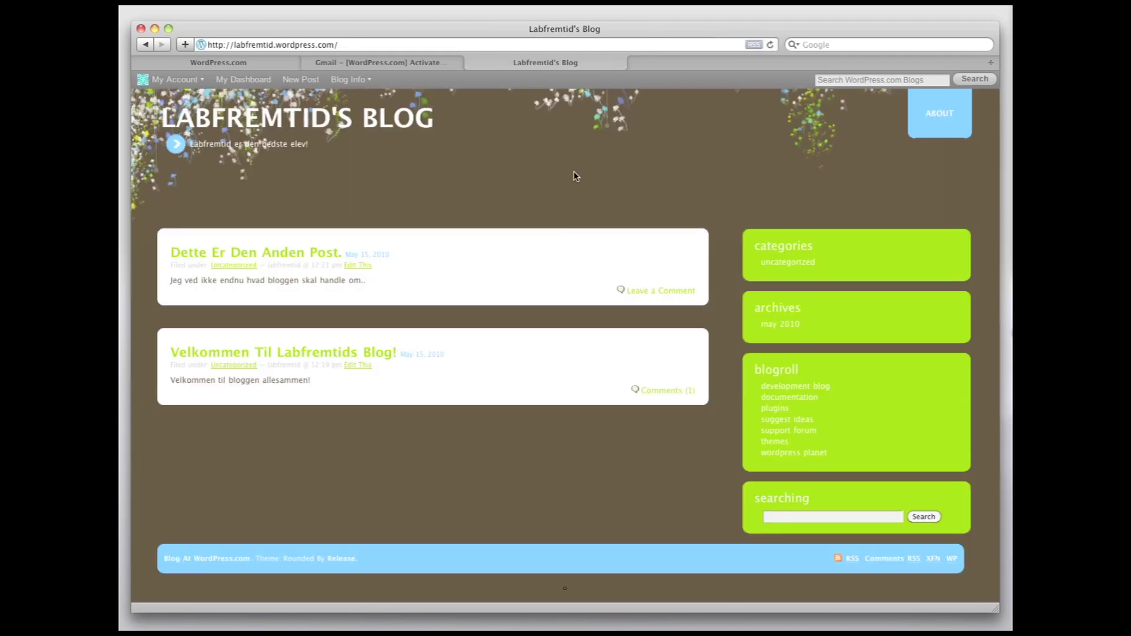